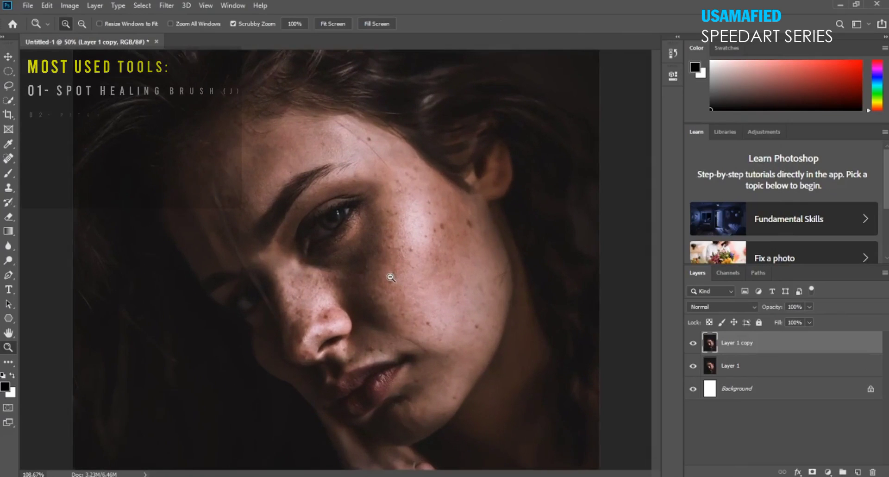
# Apply Brightness/Contrast to Layer 1 copy with Brightness 43 and Contrast 28.
pyautogui.click(376, 239)
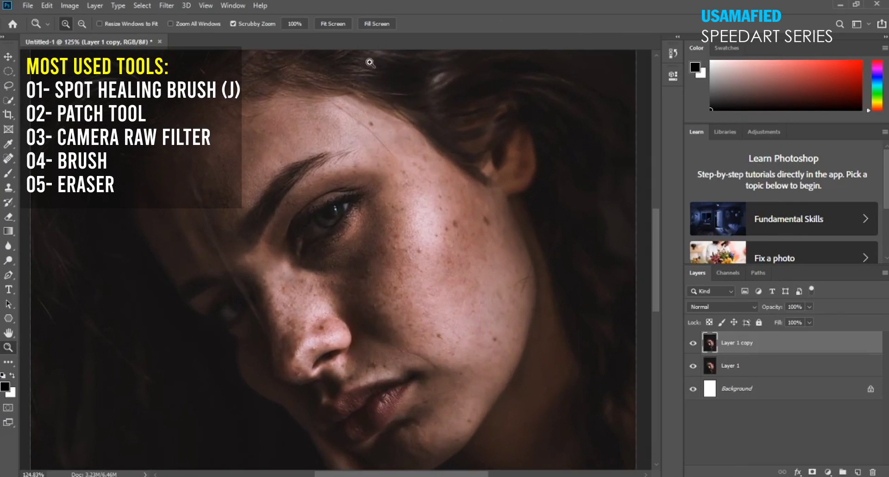
pyautogui.moveTo(420, 219); pyautogui.dragTo(397, 199)
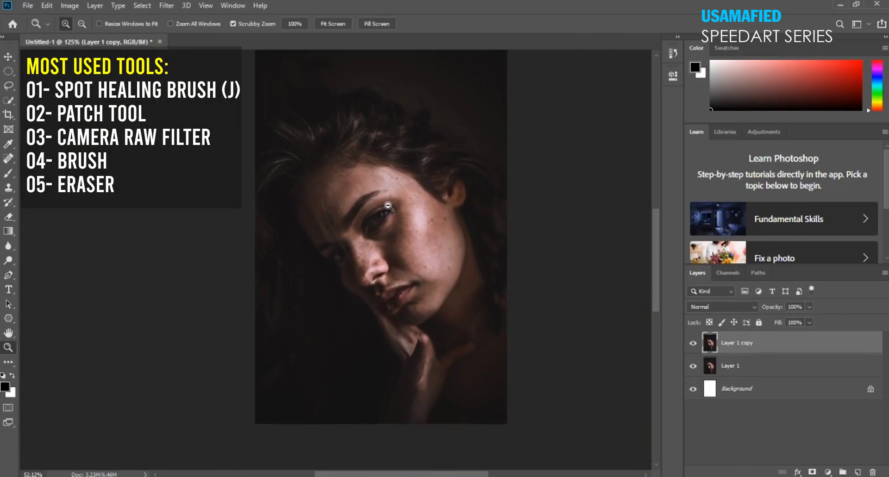
pyautogui.click(70, 5)
pyautogui.moveTo(87, 35)
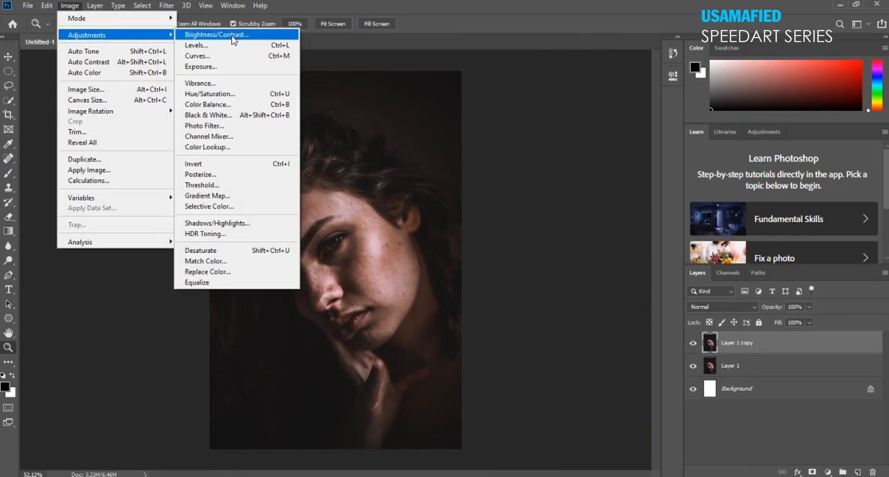
pyautogui.click(222, 35)
pyautogui.click(430, 146)
pyautogui.moveTo(436, 169); pyautogui.dragTo(429, 175)
pyautogui.click(490, 135)
# Zoom in closely on the woman's face.
pyautogui.press('z')
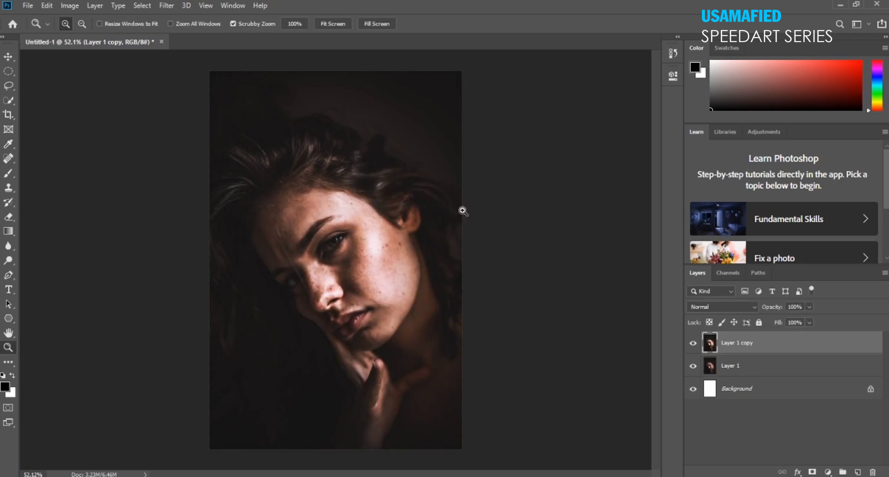
pyautogui.scroll(2, 396, 242)
pyautogui.scroll(3, 419, 315)
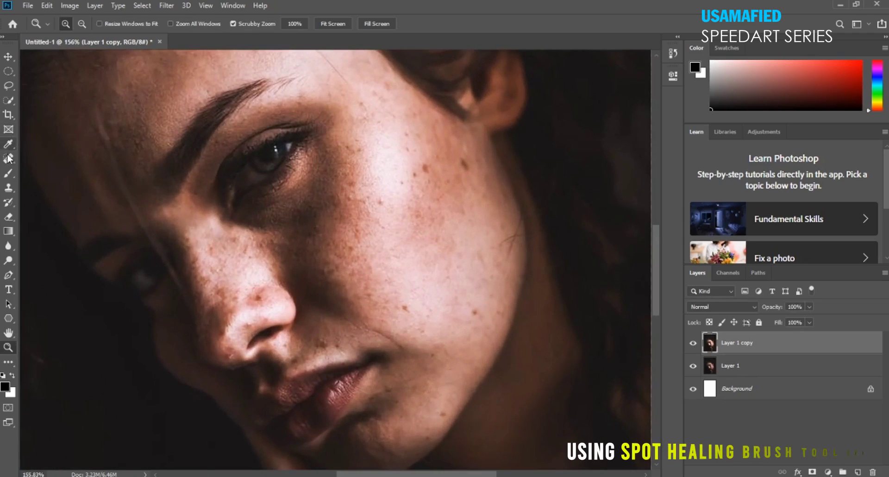
# Heal freckles across the upper and lower cheek with the Spot Healing Brush.
pyautogui.press('j')
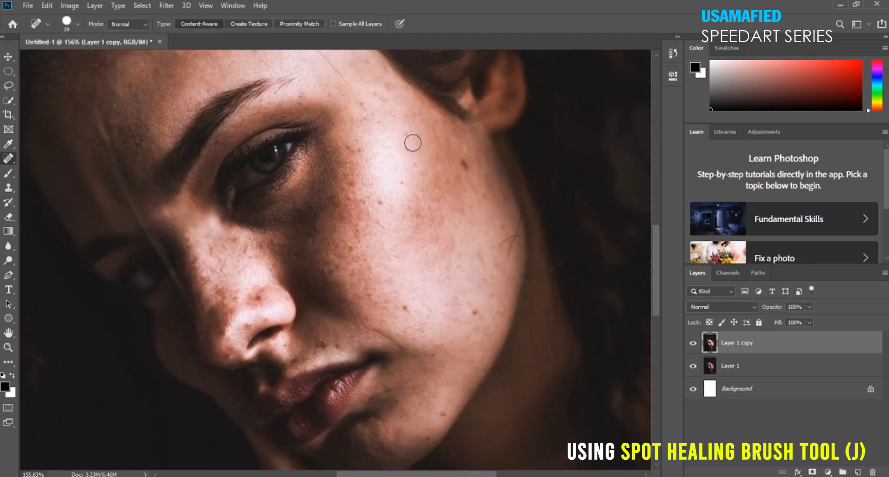
pyautogui.moveTo(411, 163); pyautogui.dragTo(411, 173)
pyautogui.moveTo(401, 178); pyautogui.dragTo(388, 231)
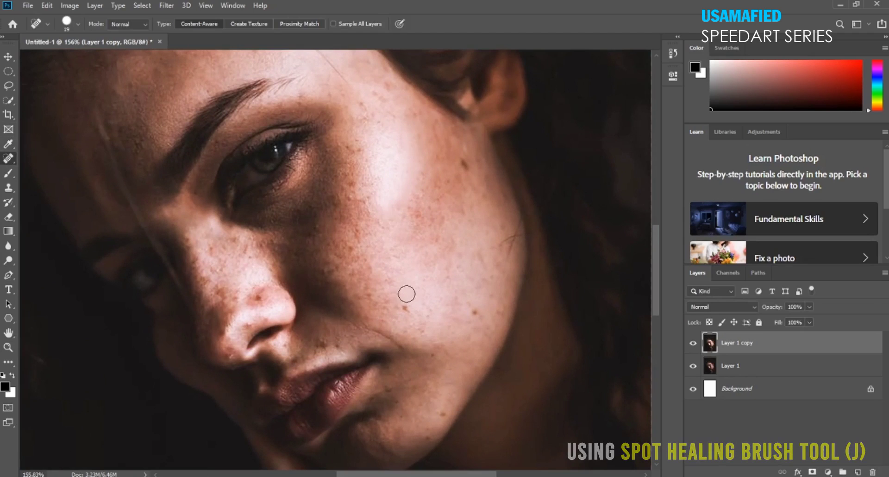
pyautogui.click(461, 321)
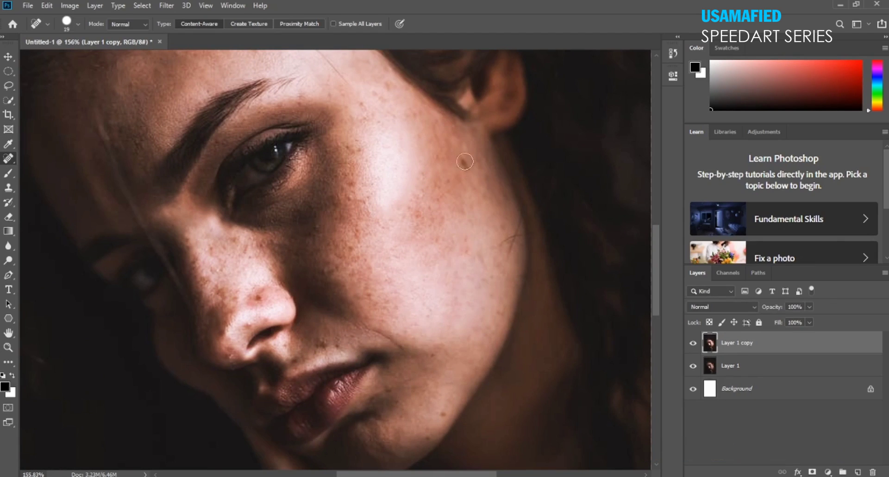
pyautogui.moveTo(363, 211); pyautogui.dragTo(369, 212)
pyautogui.click(400, 329)
pyautogui.moveTo(401, 303); pyautogui.dragTo(421, 303)
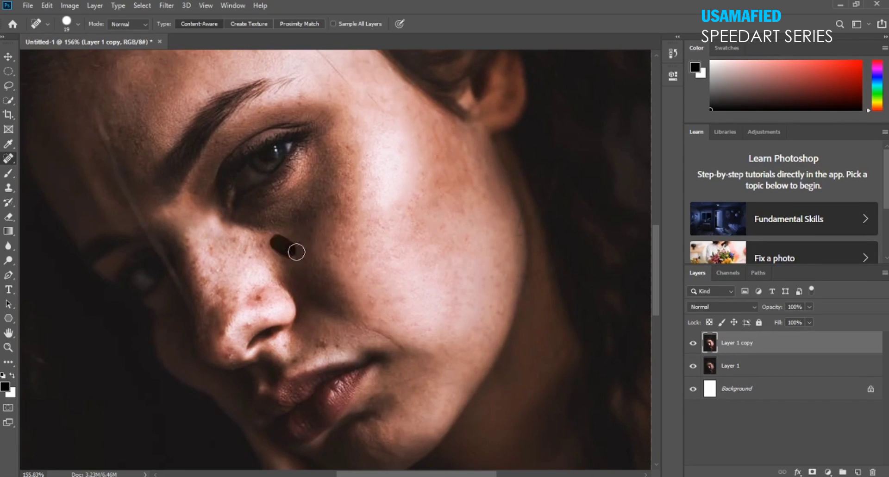
# Heal the blemish beside the nose and remaining freckle clusters down to the jaw.
pyautogui.click(250, 260)
pyautogui.click(258, 295)
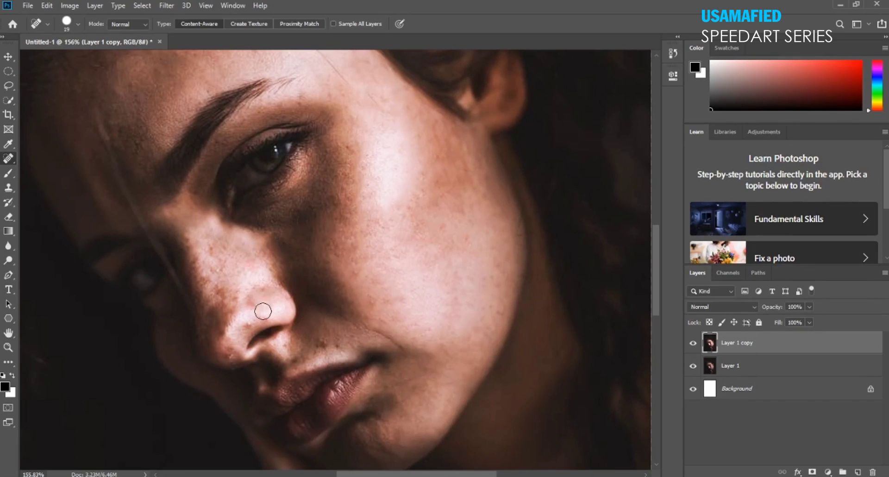
pyautogui.moveTo(419, 246); pyautogui.dragTo(444, 227)
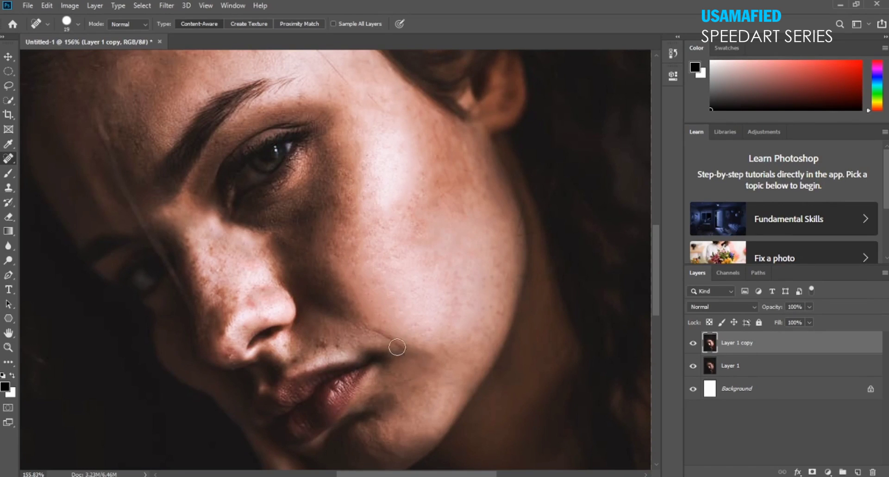
pyautogui.moveTo(424, 167); pyautogui.dragTo(415, 197)
pyautogui.click(382, 201)
pyautogui.moveTo(351, 270); pyautogui.dragTo(352, 287)
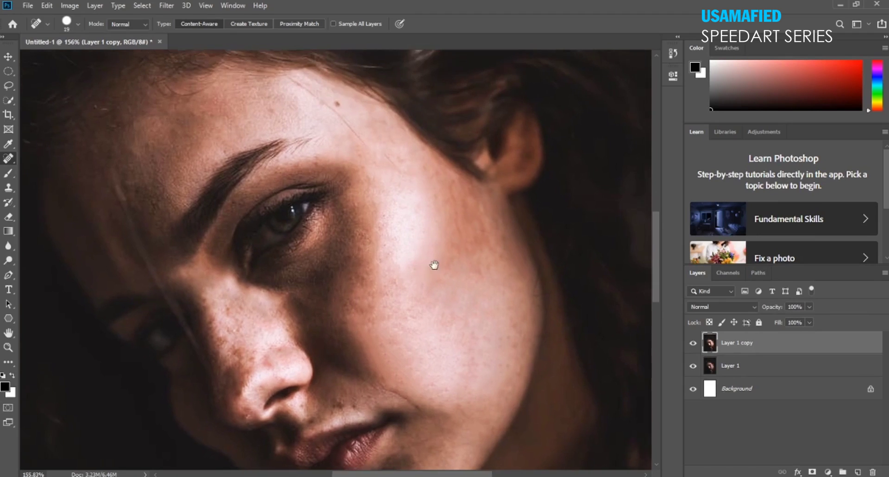
# Switch to the Patch Tool from the healing tools group and outline a cheek area.
pyautogui.scroll(3, 402, 153)
pyautogui.scroll(-3, 304, 114)
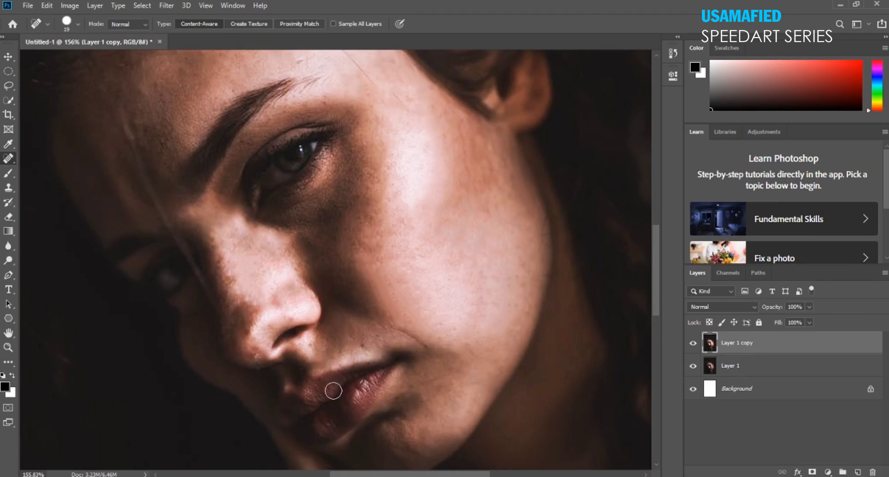
pyautogui.scroll(-2, 456, 283)
pyautogui.rightClick(9, 158)
pyautogui.click(42, 181)
pyautogui.moveTo(482, 232)
pyautogui.mouseDown()
pyautogui.moveTo(463, 226)
pyautogui.moveTo(461, 200)
pyautogui.moveTo(472, 218)
pyautogui.moveTo(472, 200)
pyautogui.moveTo(463, 197)
pyautogui.mouseUp()
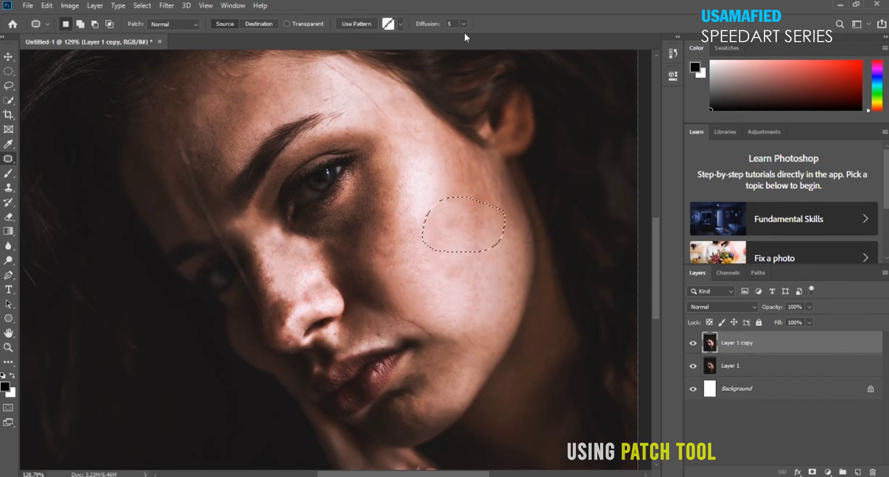
# Set Patch Diffusion to 7 and patch rough areas of the cheek with clean skin.
pyautogui.click(464, 23)
pyautogui.moveTo(468, 36); pyautogui.dragTo(480, 36)
pyautogui.moveTo(467, 236); pyautogui.dragTo(500, 286)
pyautogui.hotkey('ctrl', 'd')
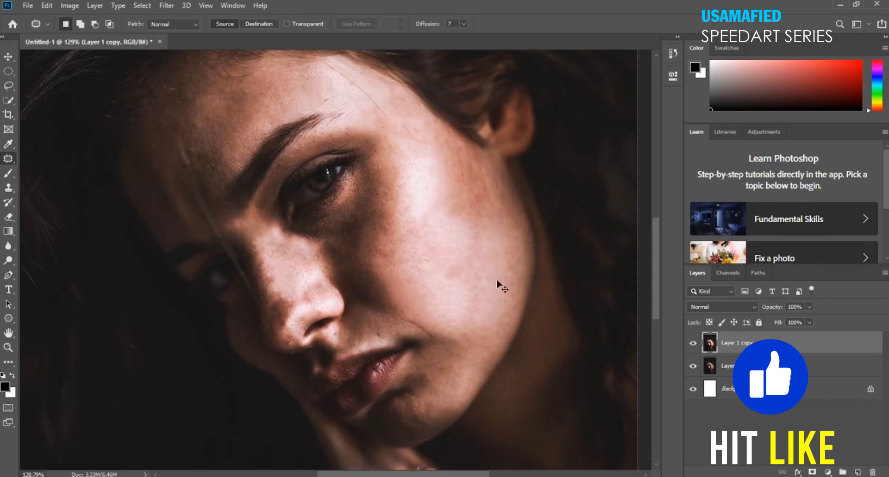
pyautogui.moveTo(463, 249); pyautogui.dragTo(458, 267)
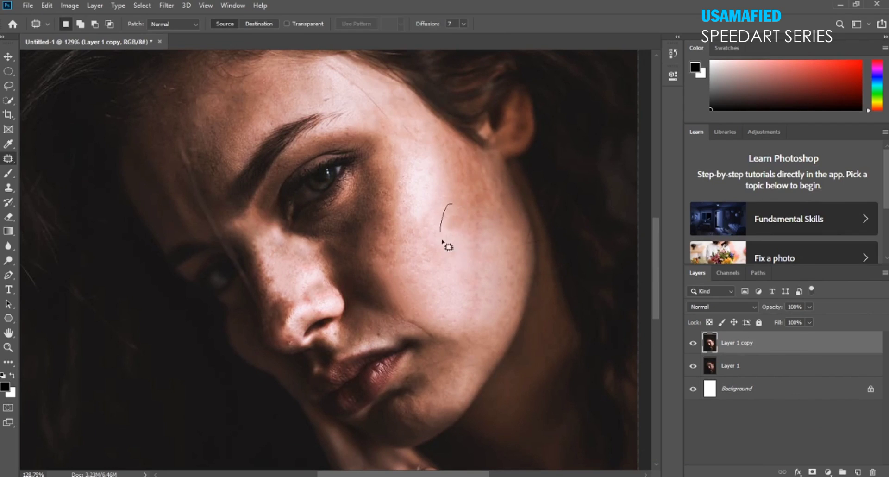
pyautogui.moveTo(470, 182)
pyautogui.mouseDown()
pyautogui.moveTo(482, 250)
pyautogui.moveTo(446, 248)
pyautogui.moveTo(427, 269)
pyautogui.mouseUp()
pyautogui.hotkey('ctrl', 'd')
# Patch blemishes on the lower and upper cheek with smoother skin from nearby.
pyautogui.hotkey('ctrl', 'd')
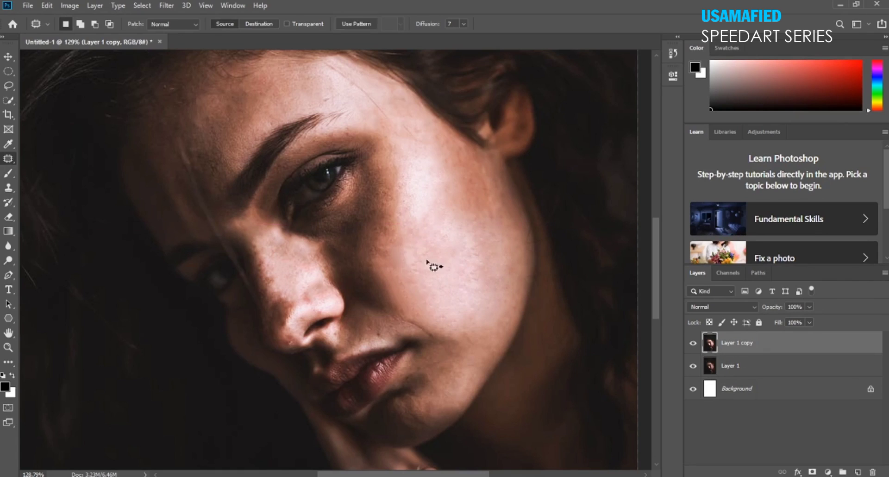
pyautogui.moveTo(471, 363); pyautogui.dragTo(469, 362)
pyautogui.moveTo(456, 377); pyautogui.dragTo(501, 264)
pyautogui.hotkey('ctrl', 'd')
pyautogui.hotkey('ctrl', 'd')
pyautogui.moveTo(469, 184)
pyautogui.mouseDown()
pyautogui.moveTo(477, 228)
pyautogui.moveTo(459, 237)
pyautogui.mouseUp()
pyautogui.hotkey('ctrl', 'd')
pyautogui.moveTo(429, 234); pyautogui.dragTo(452, 194)
pyautogui.hotkey('ctrl', 'd')
# Patch more round cheek areas, undoing an accidental move of the layer.
pyautogui.press('v')
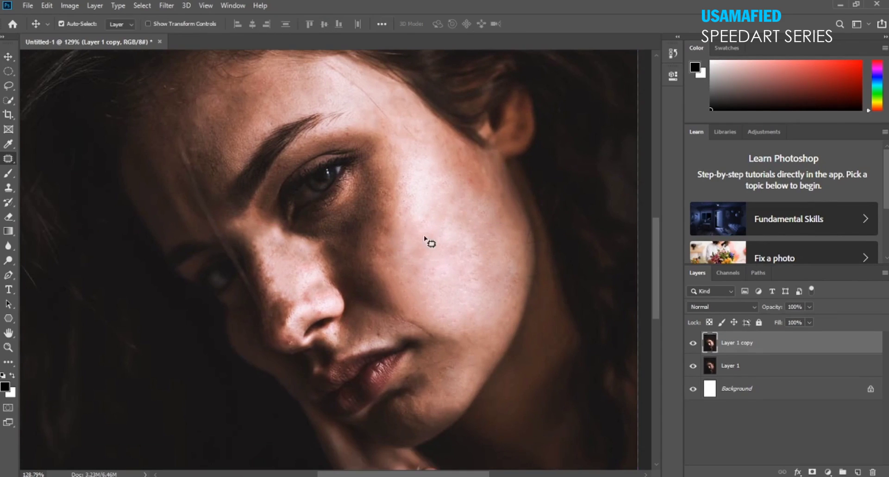
pyautogui.press('j')
pyautogui.hotkey('ctrl', 'd')
pyautogui.moveTo(433, 220); pyautogui.dragTo(429, 221)
pyautogui.moveTo(402, 242); pyautogui.dragTo(452, 297)
pyautogui.hotkey('ctrl', 'd')
pyautogui.moveTo(423, 220)
pyautogui.mouseDown()
pyautogui.moveTo(460, 200)
pyautogui.moveTo(393, 235)
pyautogui.mouseUp()
pyautogui.press('v')
pyautogui.hotkey('ctrl', 'z')
# Patch another uneven cheek area, then view the portrait at 100%.
pyautogui.press('j')
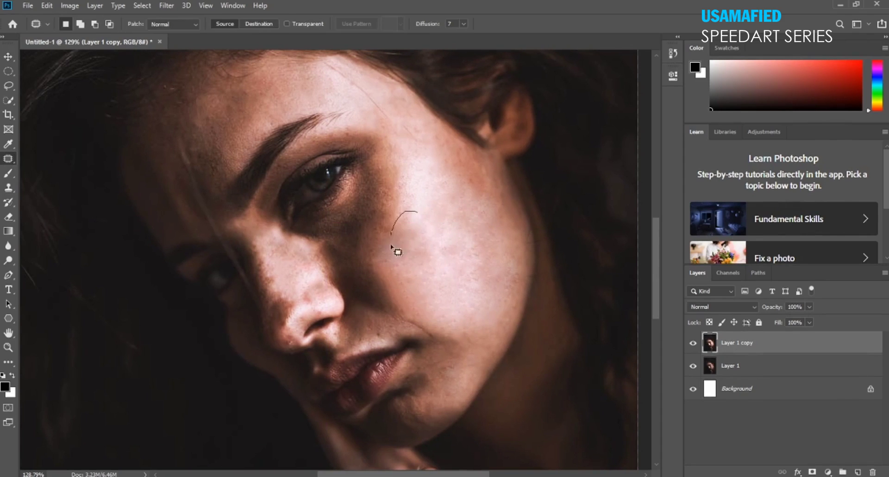
pyautogui.hotkey('ctrl', 'd')
pyautogui.press('v')
pyautogui.hotkey('ctrl', '0')
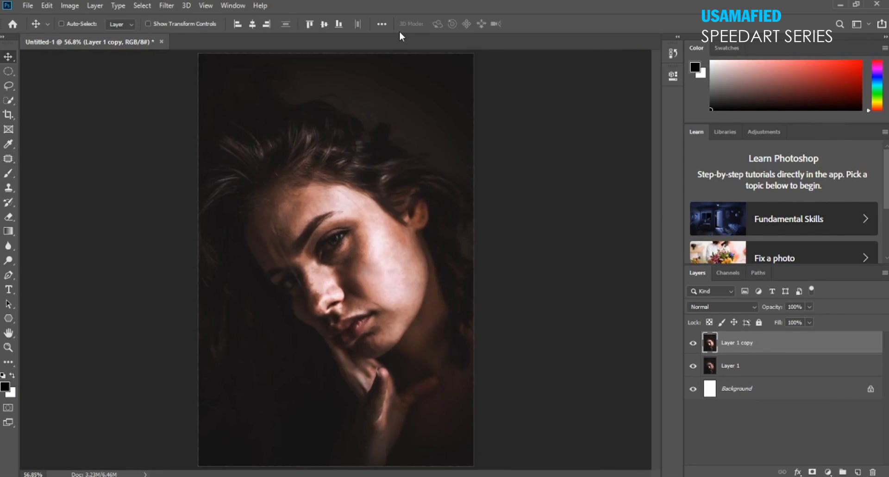
pyautogui.press('j')
pyautogui.moveTo(377, 260); pyautogui.dragTo(388, 277)
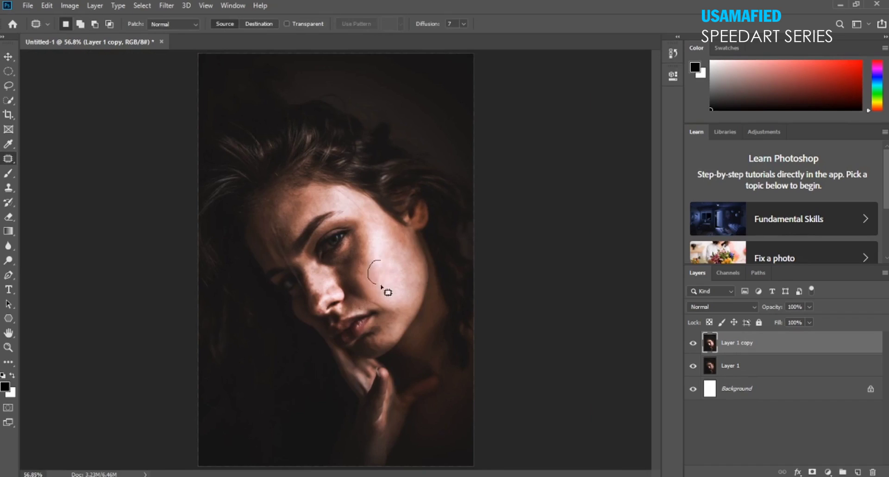
pyautogui.hotkey('ctrl', '+')
pyautogui.hotkey('ctrl', '+')
pyautogui.hotkey('ctrl', '+')
pyautogui.hotkey('ctrl', 'd')
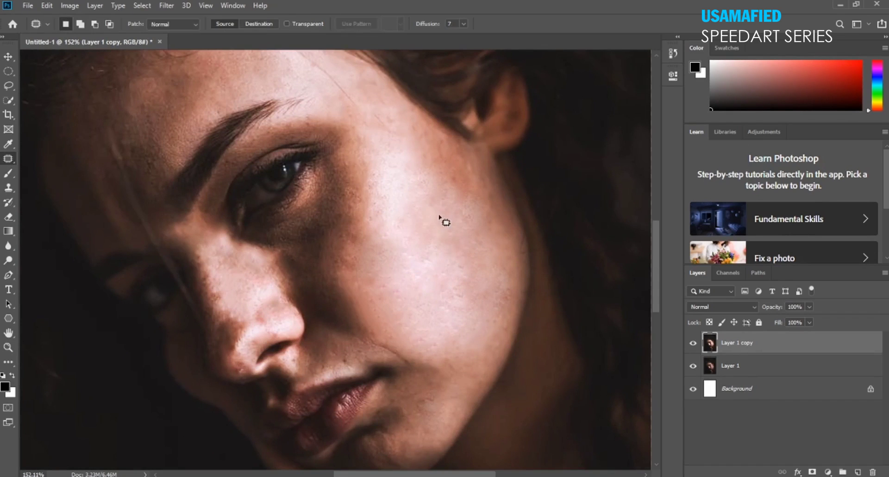
pyautogui.hotkey('ctrl', '0')
pyautogui.press('v')
pyautogui.hotkey('ctrl', '1')
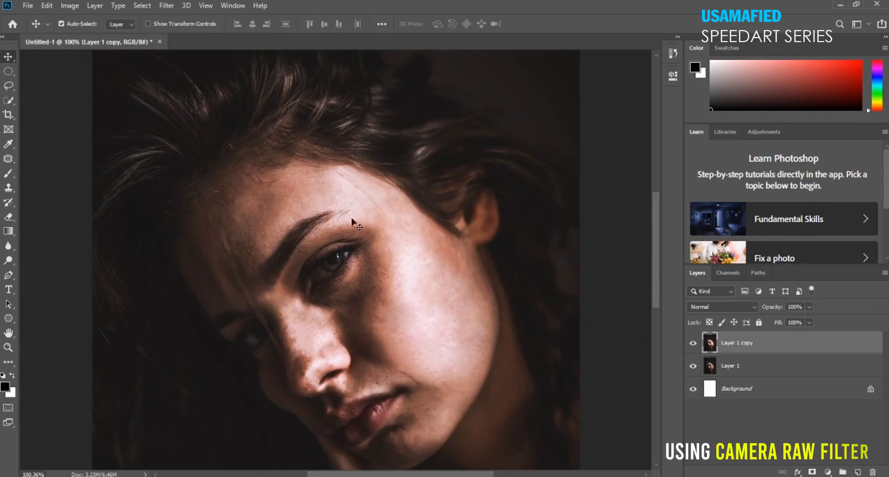
# Grade in Camera Raw: warmer Temperature, Exposure +0.40, Contrast +18, darker Shadows, Blacks -14, less Dehaze.
pyautogui.click(168, 5)
pyautogui.click(199, 73)
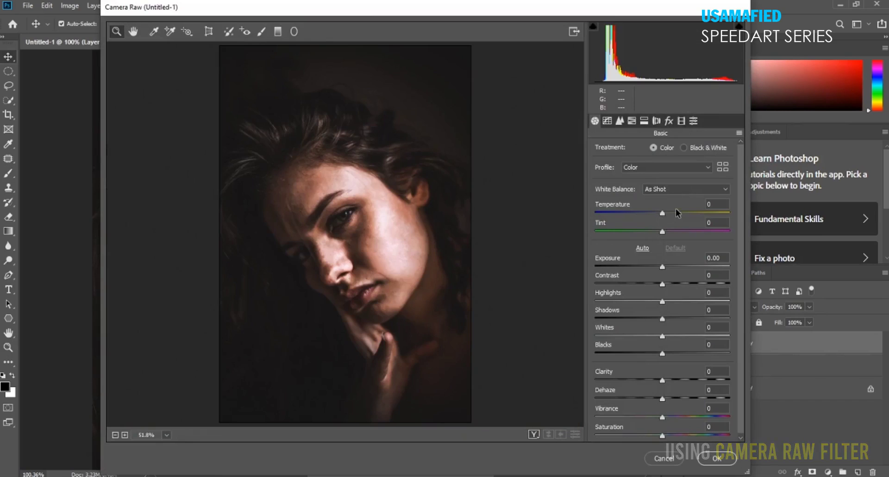
pyautogui.moveTo(662, 212); pyautogui.dragTo(675, 212)
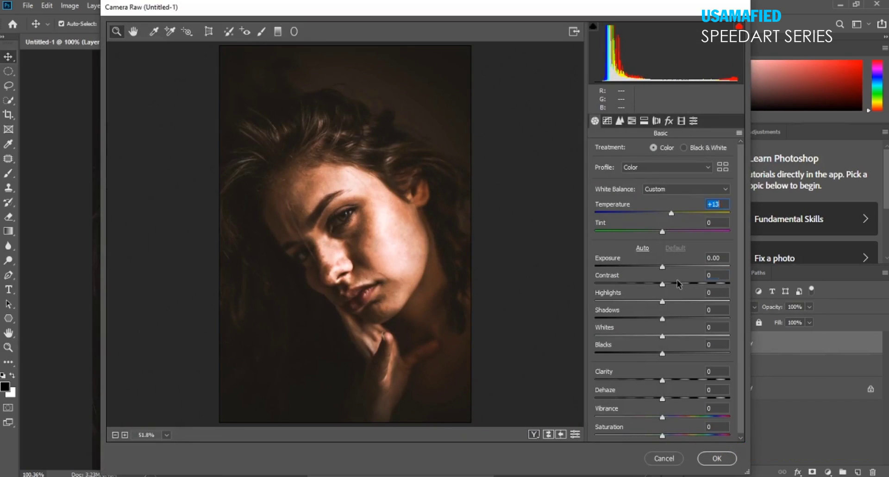
pyautogui.moveTo(677, 282); pyautogui.dragTo(674, 282)
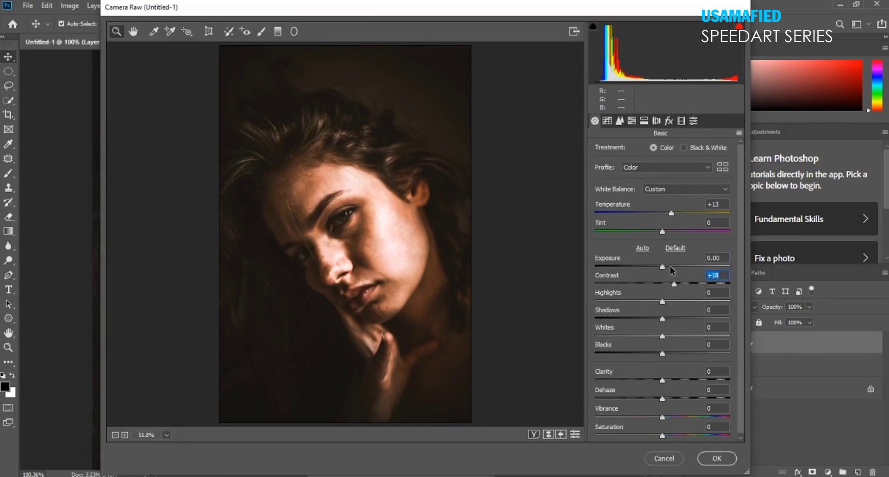
pyautogui.click(670, 266)
pyautogui.moveTo(642, 320); pyautogui.dragTo(666, 302)
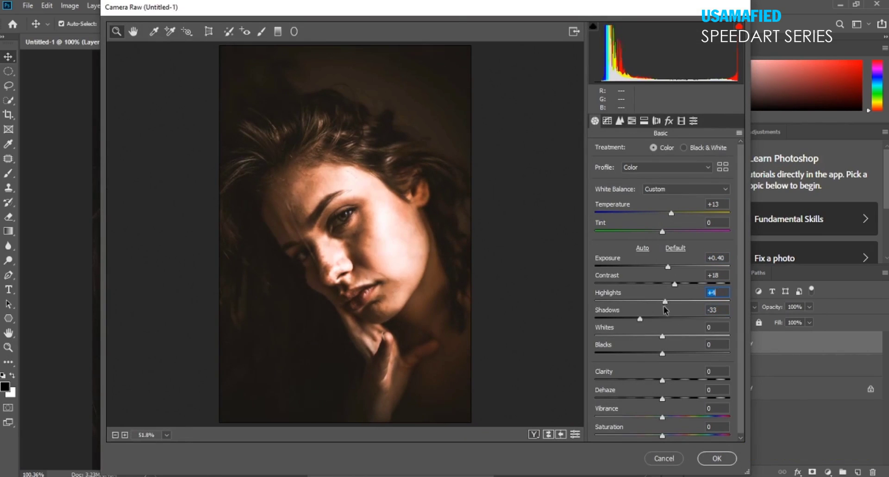
pyautogui.moveTo(663, 353); pyautogui.dragTo(653, 353)
pyautogui.moveTo(677, 402); pyautogui.dragTo(672, 404)
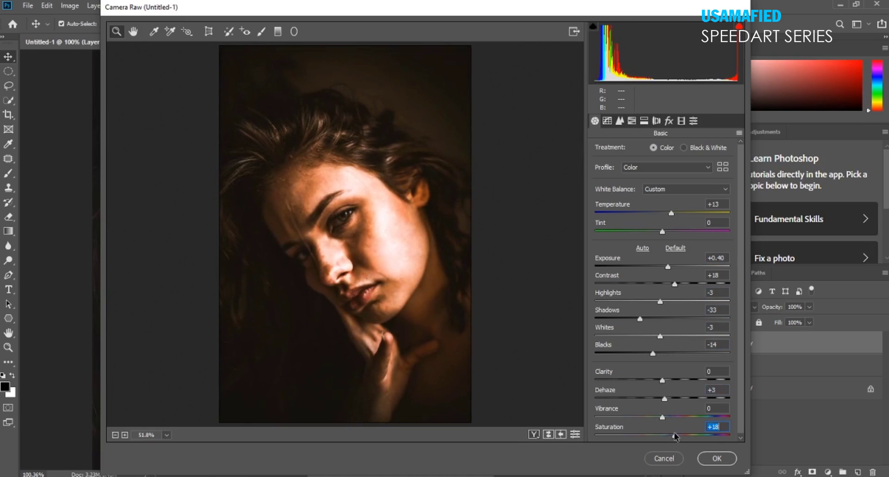
pyautogui.click(701, 458)
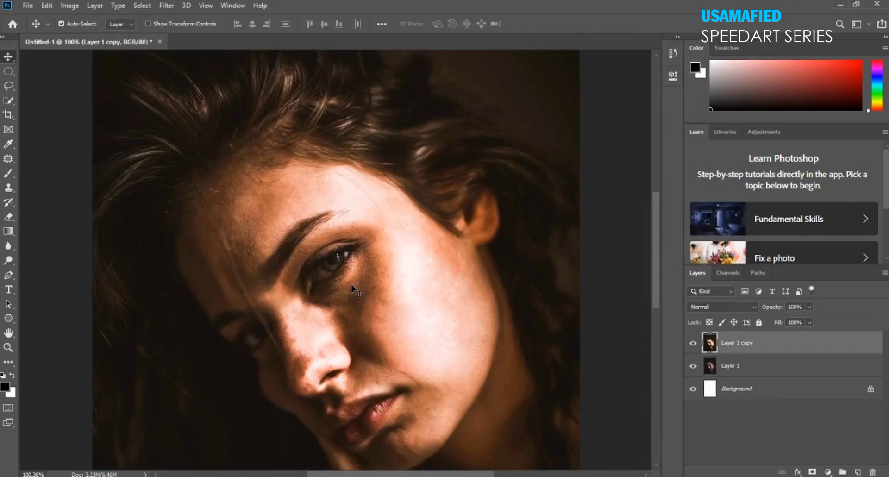
# Patch a blemish on the cheek below the eye with clean skin.
pyautogui.press('z')
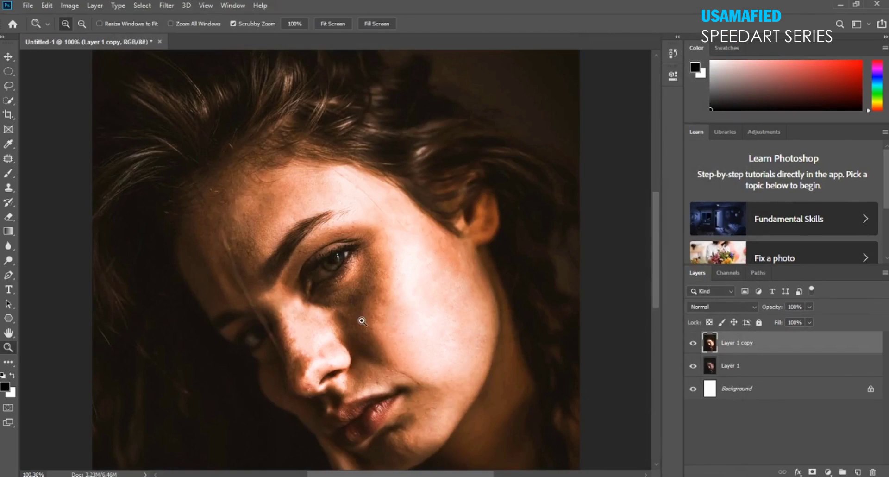
pyautogui.press('j')
pyautogui.moveTo(376, 343)
pyautogui.mouseDown()
pyautogui.moveTo(380, 286)
pyautogui.moveTo(431, 319)
pyautogui.mouseUp()
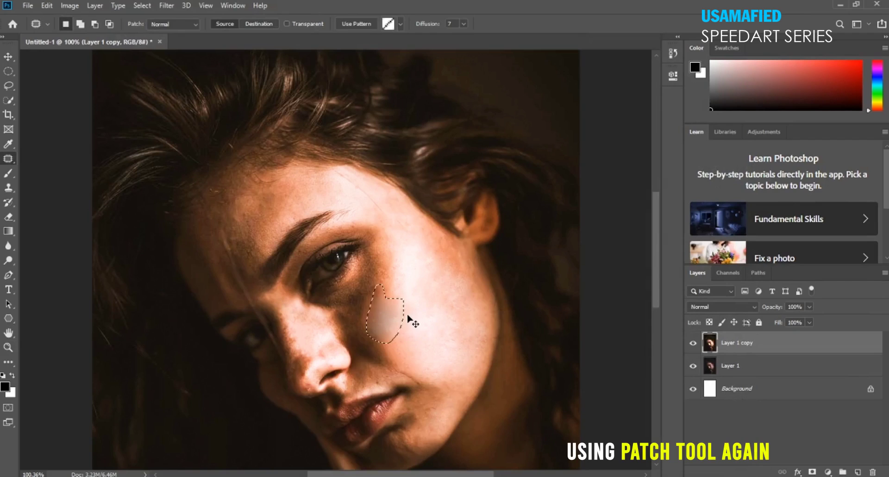
pyautogui.moveTo(391, 298); pyautogui.dragTo(389, 268)
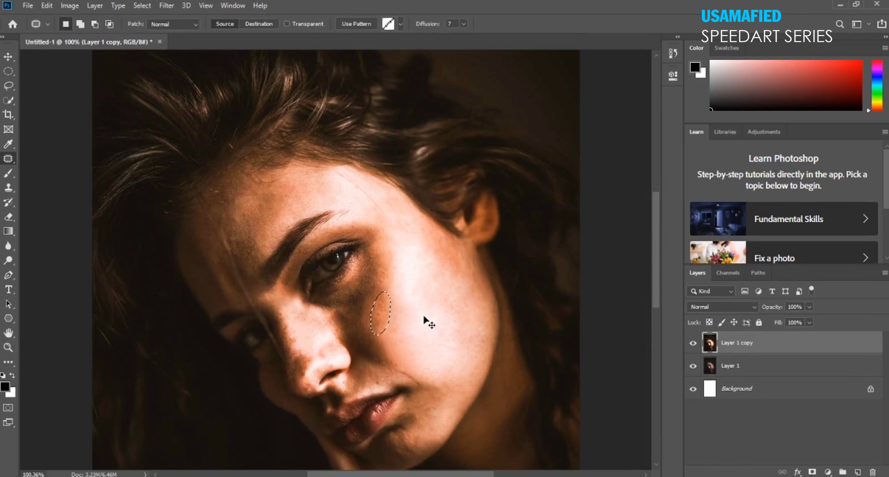
# Pick the Brush at size 52 and add an empty Layer 2 above Layer 1 copy.
pyautogui.press('v')
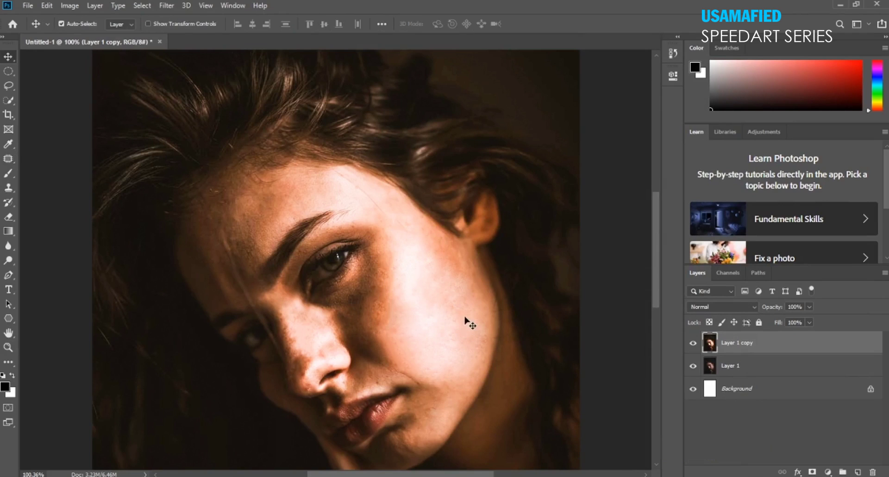
pyautogui.press('s')
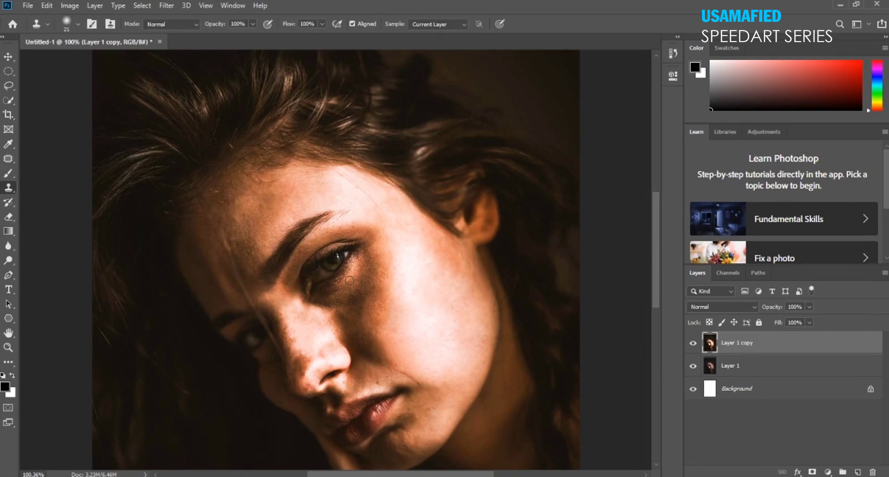
pyautogui.press('b')
pyautogui.moveTo(399, 295); pyautogui.dragTo(399, 294)
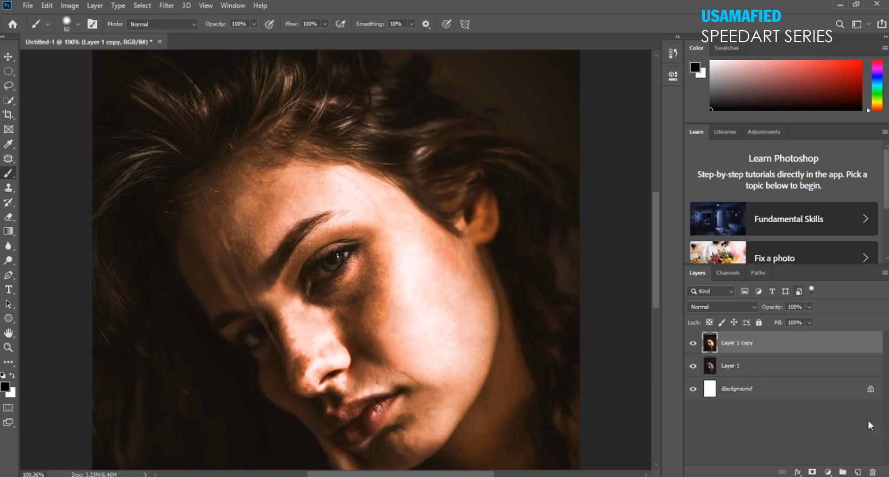
pyautogui.click(856, 471)
# Paint white on Layer 2 over the lit side of the face.
pyautogui.press('x')
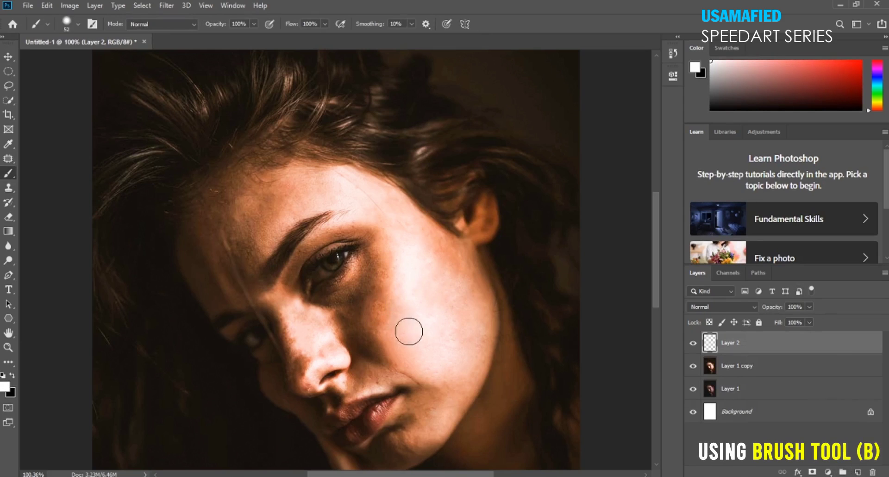
pyautogui.moveTo(404, 353)
pyautogui.mouseDown()
pyautogui.moveTo(429, 426)
pyautogui.moveTo(427, 307)
pyautogui.moveTo(460, 371)
pyautogui.moveTo(476, 268)
pyautogui.moveTo(476, 350)
pyautogui.moveTo(428, 373)
pyautogui.moveTo(371, 210)
pyautogui.moveTo(407, 218)
pyautogui.mouseUp()
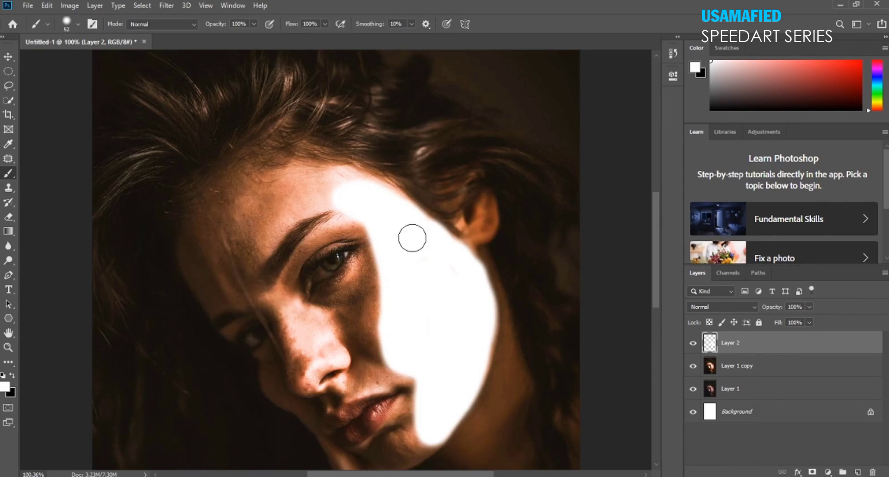
pyautogui.press('v')
pyautogui.click(722, 307)
pyautogui.click(720, 235)
# Give Layer 2 a Color Overlay using a skin tone sampled from the face.
pyautogui.doubleClick(787, 343)
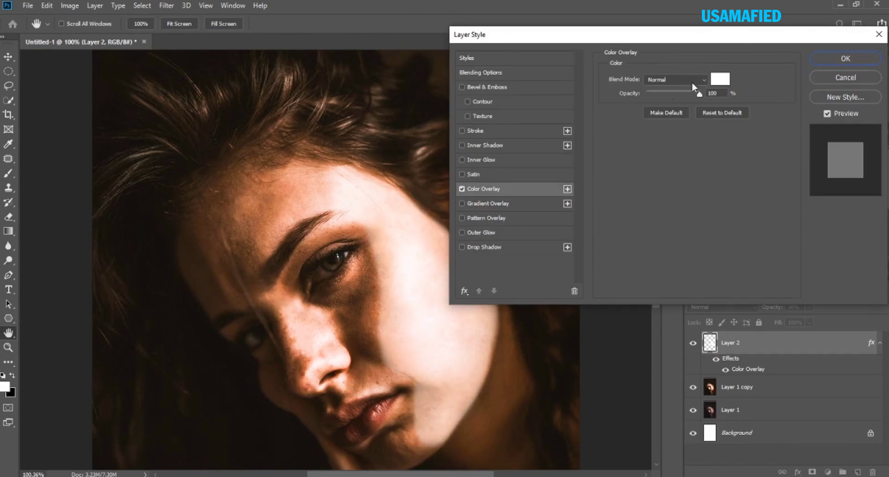
pyautogui.click(719, 75)
pyautogui.click(347, 136)
pyautogui.click(343, 178)
pyautogui.press('Return')
pyautogui.press('Return')
# Set the Eraser to 39% opacity and size 192.
pyautogui.press('e')
pyautogui.press('3')
pyautogui.press('9')
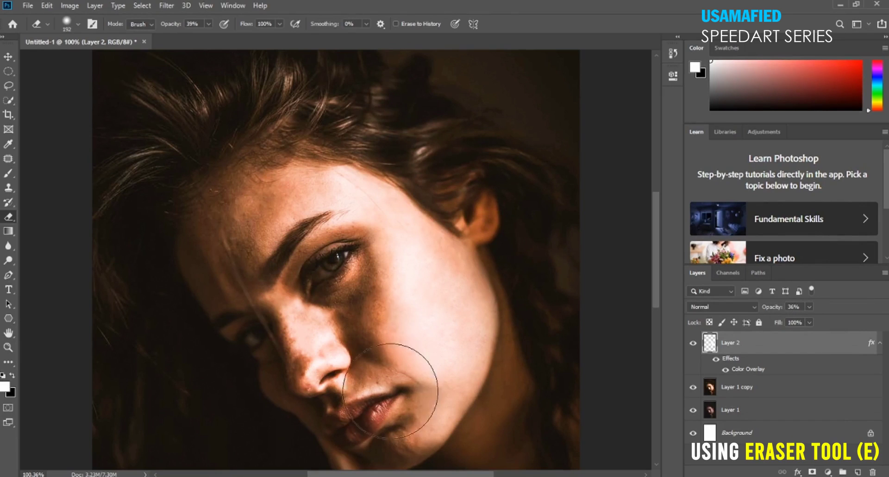
pyautogui.press('v')
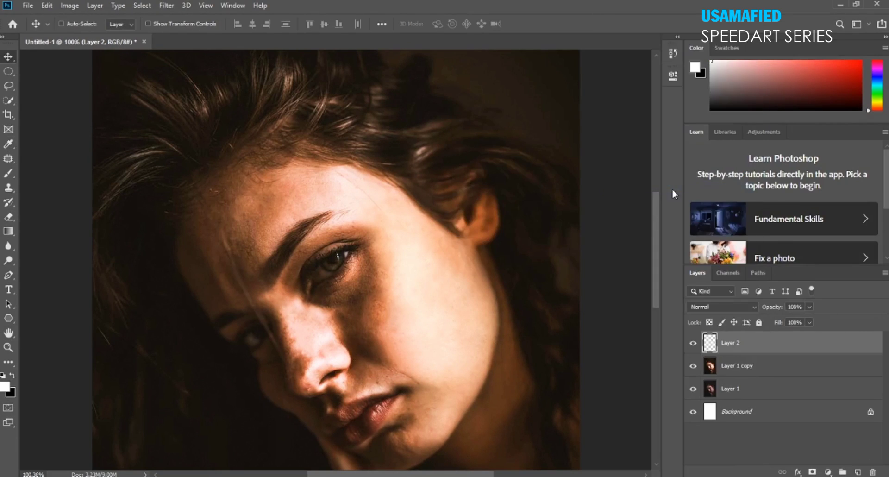
# Shift the hue to +16 with Hue/Saturation and dab white paint on the cheek.
pyautogui.hotkey('ctrl', 'u')
pyautogui.moveTo(703, 116); pyautogui.dragTo(715, 126)
pyautogui.press('Return')
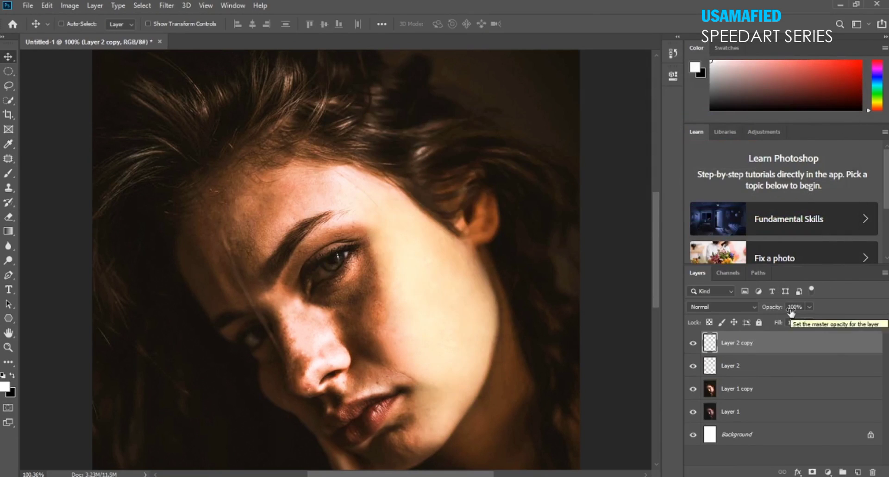
pyautogui.press('b')
pyautogui.click(370, 319)
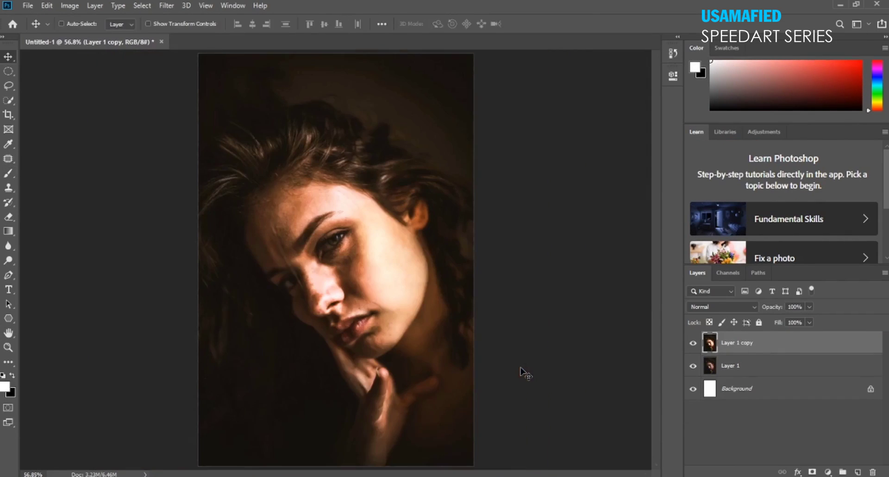
# Paint white on Layer 2 from the nose up to the forehead and down the nose edge.
pyautogui.press('z')
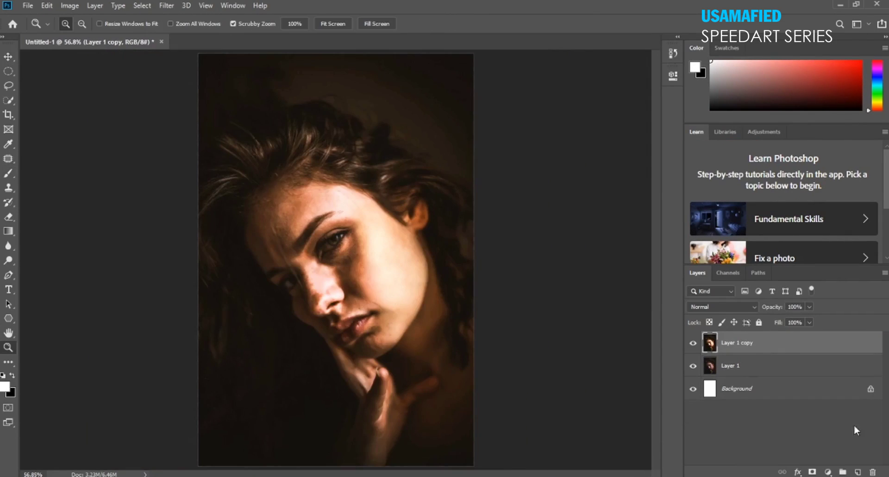
pyautogui.click(692, 343)
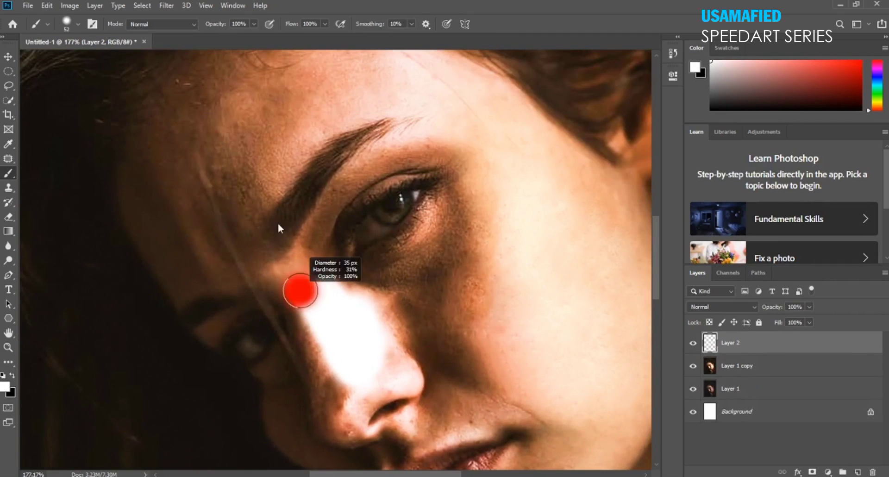
pyautogui.moveTo(300, 291)
pyautogui.mouseDown()
pyautogui.moveTo(258, 195)
pyautogui.moveTo(274, 123)
pyautogui.moveTo(258, 249)
pyautogui.moveTo(314, 314)
pyautogui.moveTo(349, 302)
pyautogui.moveTo(288, 244)
pyautogui.moveTo(323, 175)
pyautogui.moveTo(391, 184)
pyautogui.moveTo(306, 246)
pyautogui.moveTo(389, 204)
pyautogui.moveTo(398, 223)
pyautogui.moveTo(371, 273)
pyautogui.moveTo(374, 317)
pyautogui.moveTo(416, 324)
pyautogui.moveTo(408, 311)
pyautogui.mouseUp()
pyautogui.moveTo(397, 183); pyautogui.dragTo(410, 317)
# Add a Color Overlay to Layer 2 and set the layer opacity to 36%.
pyautogui.doubleClick(723, 349)
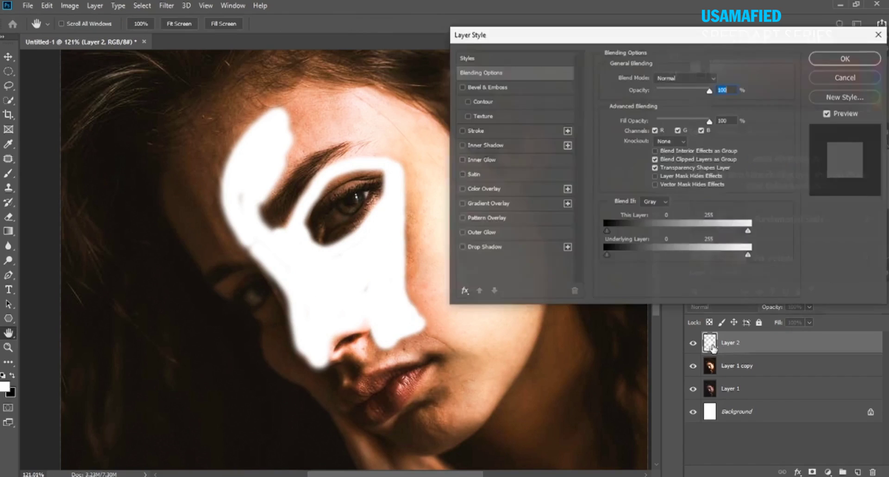
pyautogui.press('Return')
pyautogui.click(795, 307)
pyautogui.write('36')
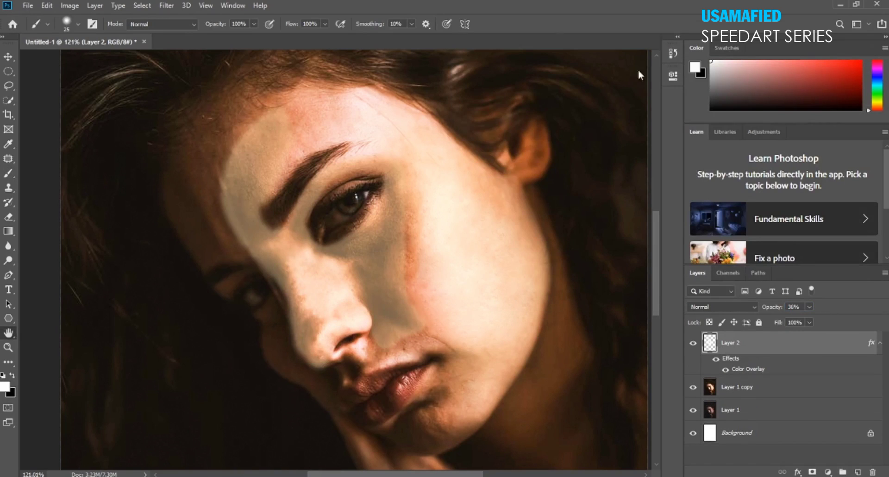
# Change the Color Overlay to skin tone f3b4a0 sampled from the face.
pyautogui.doubleClick(748, 369)
pyautogui.click(433, 200)
pyautogui.click(567, 88)
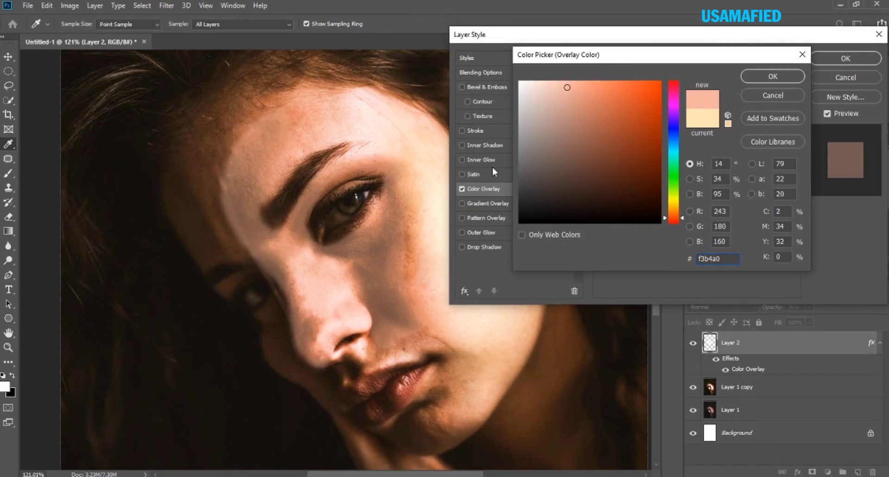
pyautogui.press('Return')
pyautogui.press('Return')
pyautogui.press('b')
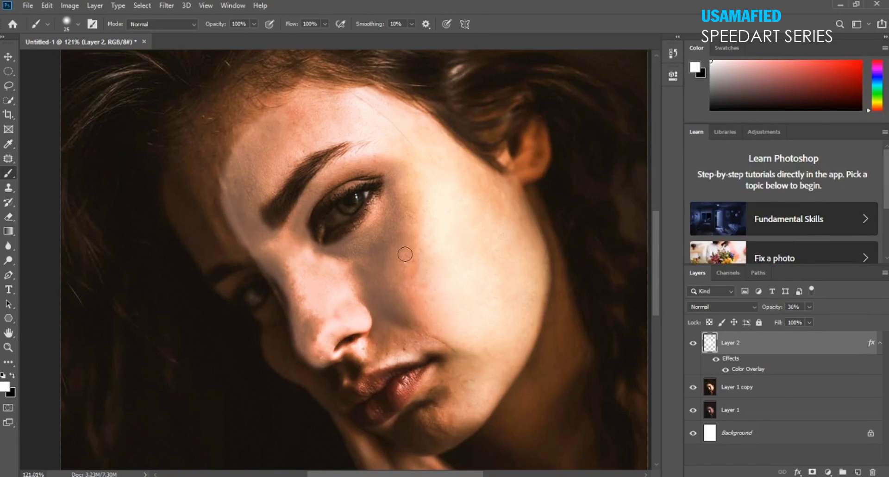
pyautogui.scroll(5, 373, 224)
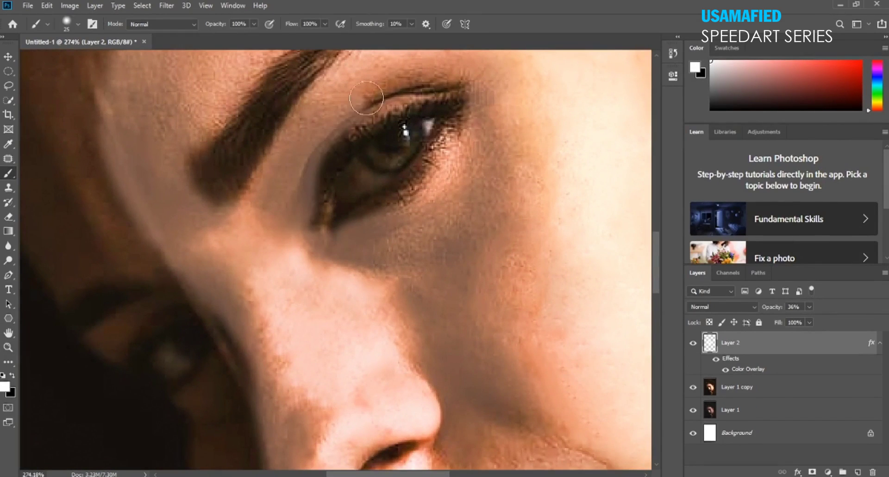
# Paint smooth skin on Layer 2 along the forehead and temple.
pyautogui.moveTo(357, 131); pyautogui.dragTo(308, 239)
pyautogui.scroll(-3, 308, 239)
pyautogui.moveTo(209, 194); pyautogui.dragTo(102, 163)
pyautogui.moveTo(278, 277); pyautogui.dragTo(168, 188)
pyautogui.moveTo(278, 139)
pyautogui.mouseDown()
pyautogui.moveTo(165, 256)
pyautogui.moveTo(139, 184)
pyautogui.mouseUp()
pyautogui.moveTo(189, 350)
pyautogui.mouseDown()
pyautogui.moveTo(327, 304)
pyautogui.moveTo(234, 239)
pyautogui.moveTo(272, 288)
pyautogui.moveTo(268, 182)
pyautogui.mouseUp()
# Erase excess paint at the forehead edge and paint beside the eye and eyelid.
pyautogui.press('e')
pyautogui.scroll(4, 269, 183)
pyautogui.moveTo(301, 277); pyautogui.dragTo(348, 265)
pyautogui.press('b')
pyautogui.moveTo(287, 236); pyautogui.dragTo(356, 266)
pyautogui.moveTo(302, 353)
pyautogui.mouseDown()
pyautogui.moveTo(359, 291)
pyautogui.moveTo(308, 363)
pyautogui.mouseUp()
# Paint skin tone under the eye, below the nose and on the cheek by the lips.
pyautogui.scroll(-5, 308, 364)
pyautogui.scroll(-3, 305, 246)
pyautogui.moveTo(431, 280)
pyautogui.mouseDown()
pyautogui.moveTo(429, 273)
pyautogui.moveTo(415, 334)
pyautogui.mouseUp()
pyautogui.scroll(-3, 426, 334)
pyautogui.moveTo(445, 274)
pyautogui.mouseDown()
pyautogui.moveTo(418, 294)
pyautogui.moveTo(423, 274)
pyautogui.moveTo(440, 264)
pyautogui.moveTo(442, 322)
pyautogui.mouseUp()
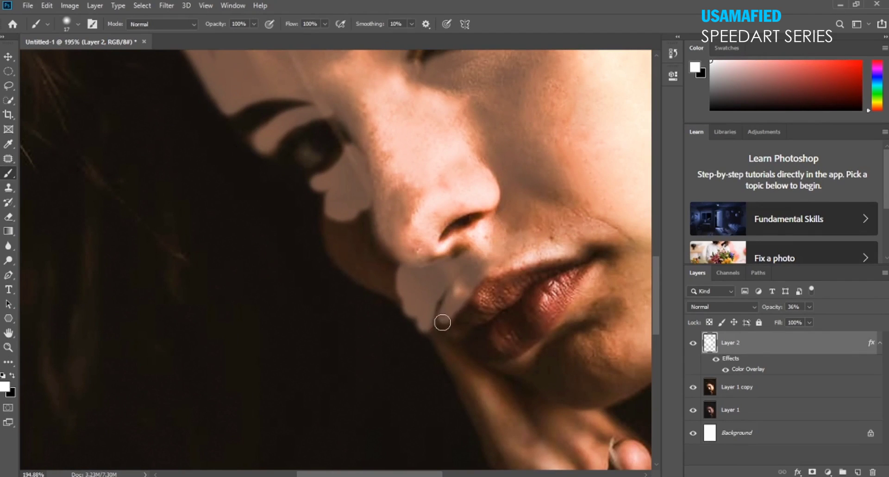
pyautogui.moveTo(377, 282)
pyautogui.mouseDown()
pyautogui.moveTo(345, 264)
pyautogui.moveTo(377, 258)
pyautogui.moveTo(353, 147)
pyautogui.mouseUp()
pyautogui.scroll(-3, 417, 176)
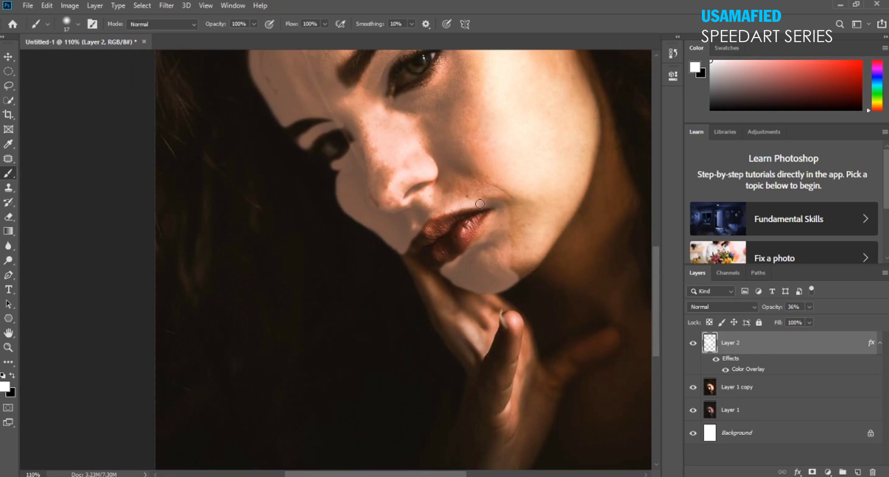
pyautogui.hscroll(-4, 476, 276)
pyautogui.scroll(2, 421, 158)
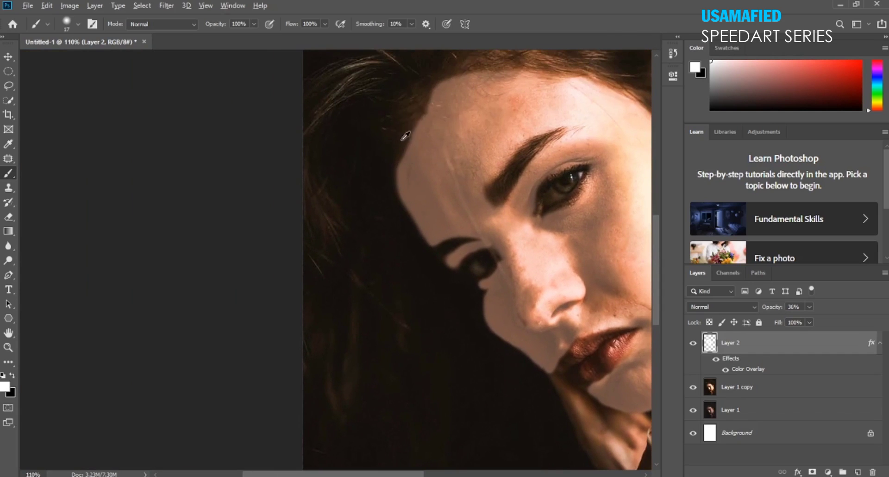
pyautogui.scroll(1, 416, 139)
pyautogui.press('e')
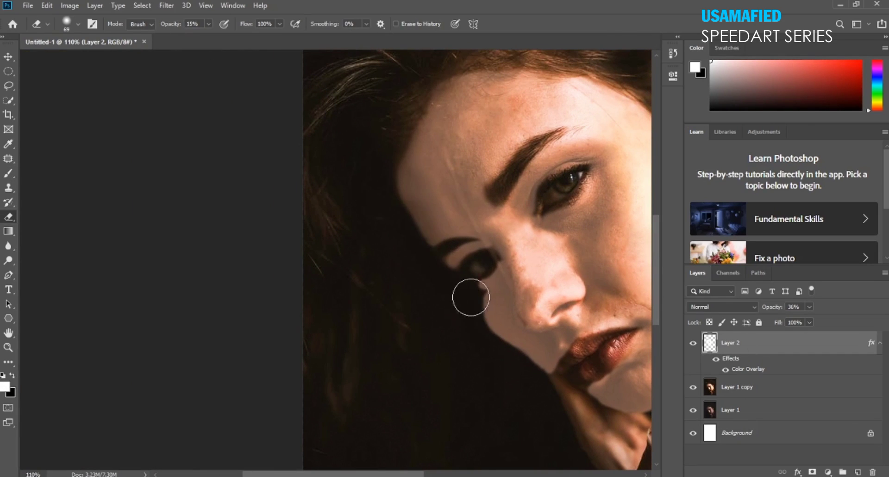
# Erase the colour-overlay layer around the nose, lips and upper face with a large soft eraser.
pyautogui.moveTo(526, 373)
pyautogui.mouseDown()
pyautogui.moveTo(357, 233)
pyautogui.moveTo(455, 265)
pyautogui.mouseUp()
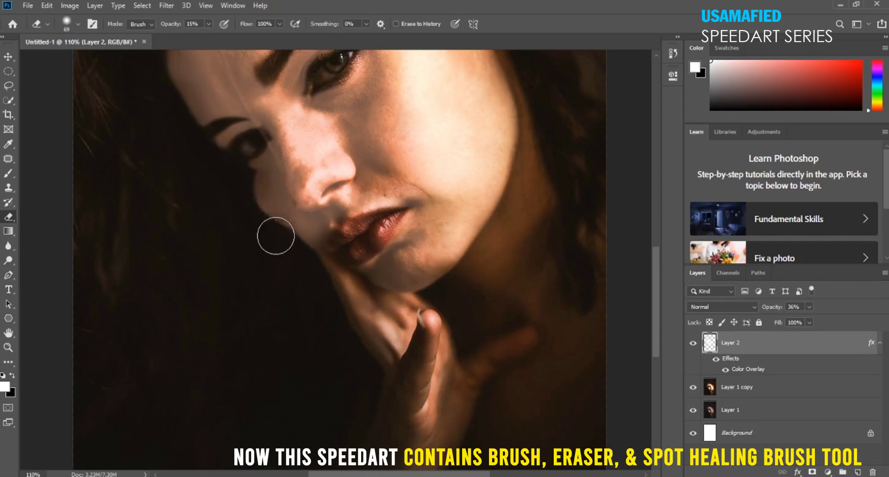
pyautogui.moveTo(297, 160); pyautogui.dragTo(293, 230)
pyautogui.moveTo(298, 189); pyautogui.dragTo(303, 244)
pyautogui.press(']')
pyautogui.press(']')
pyautogui.press(']')
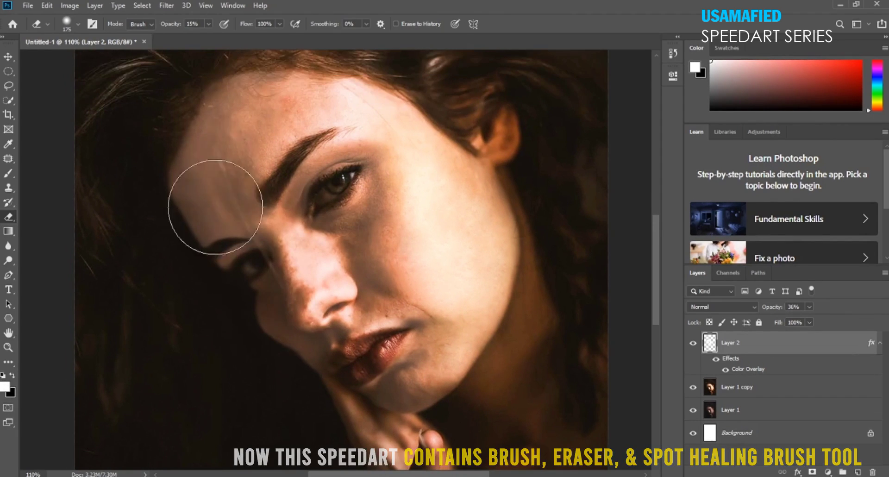
pyautogui.press('b')
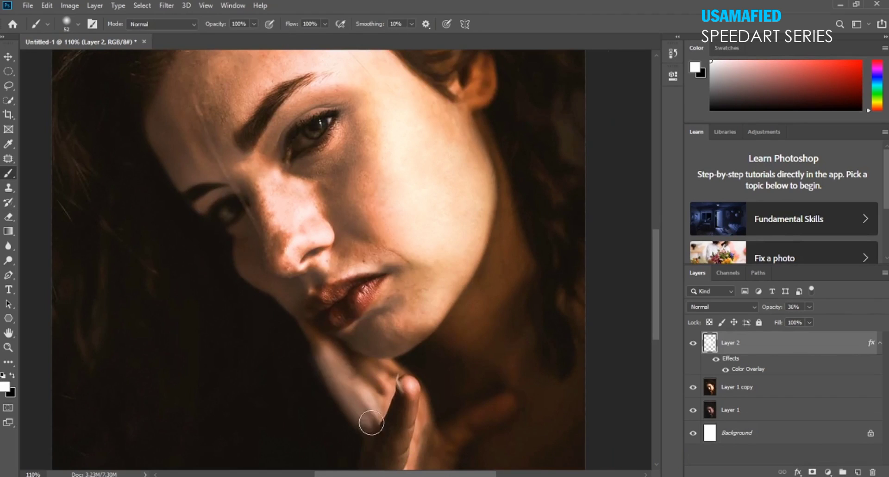
pyautogui.press('e')
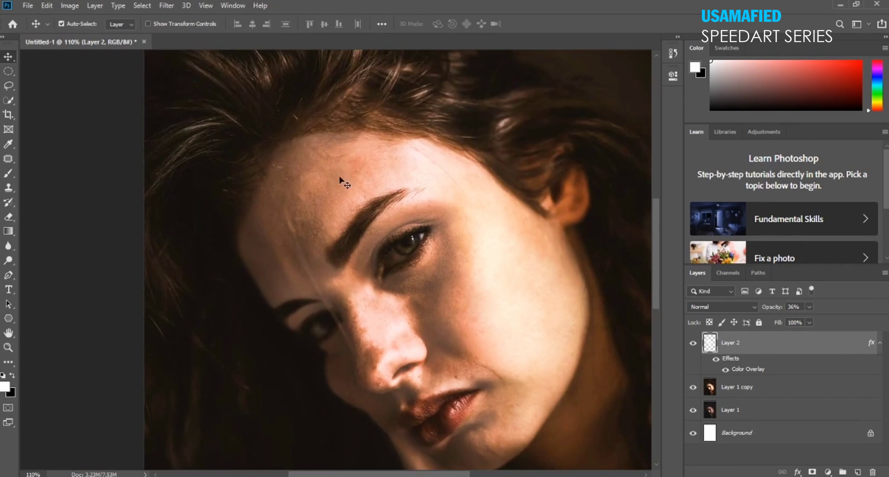
# Lower Layer 2's opacity to 18% and hide it to compare.
pyautogui.hotkey('ctrl', '0')
pyautogui.moveTo(772, 307); pyautogui.dragTo(755, 312)
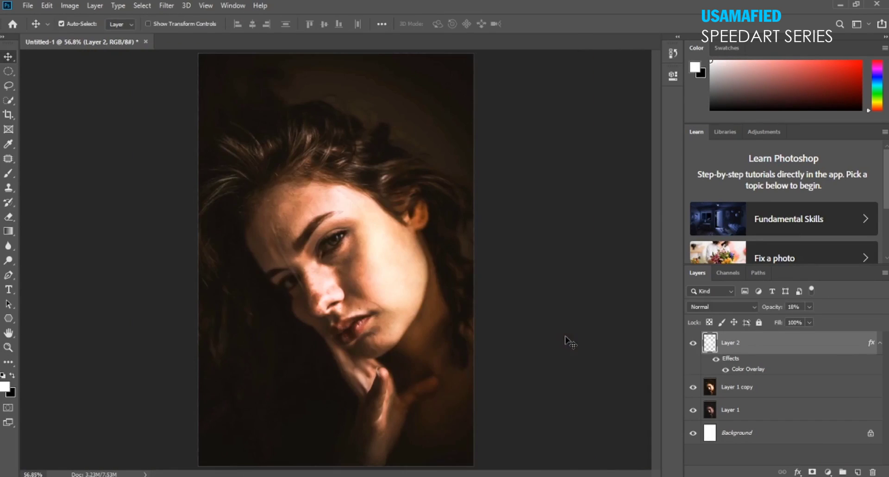
pyautogui.click(694, 343)
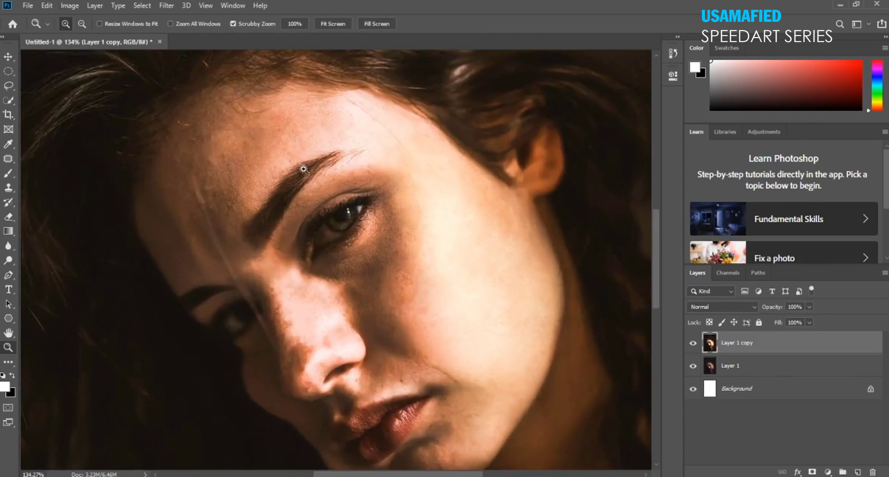
# Paint a black stroke along the eyebrow and blend that layer as Overlay at 43%.
pyautogui.click(251, 246)
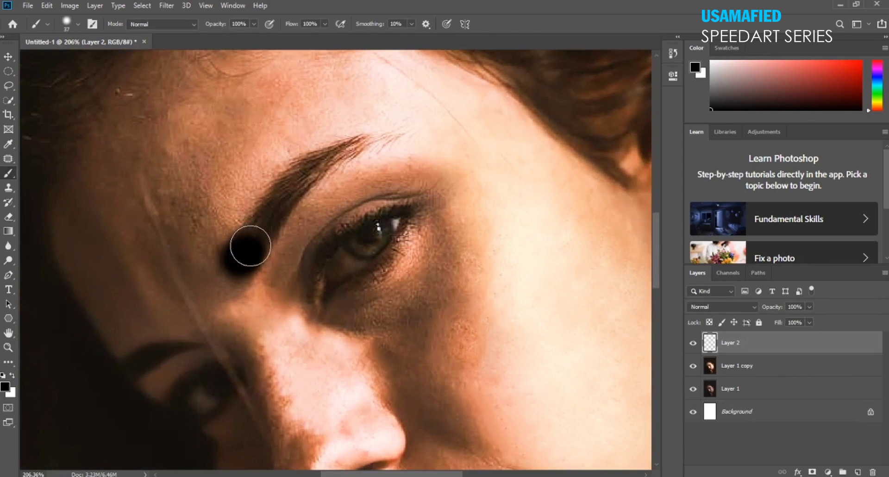
pyautogui.moveTo(250, 246)
pyautogui.mouseDown()
pyautogui.moveTo(323, 153)
pyautogui.moveTo(371, 139)
pyautogui.mouseUp()
pyautogui.press('v')
pyautogui.click(716, 306)
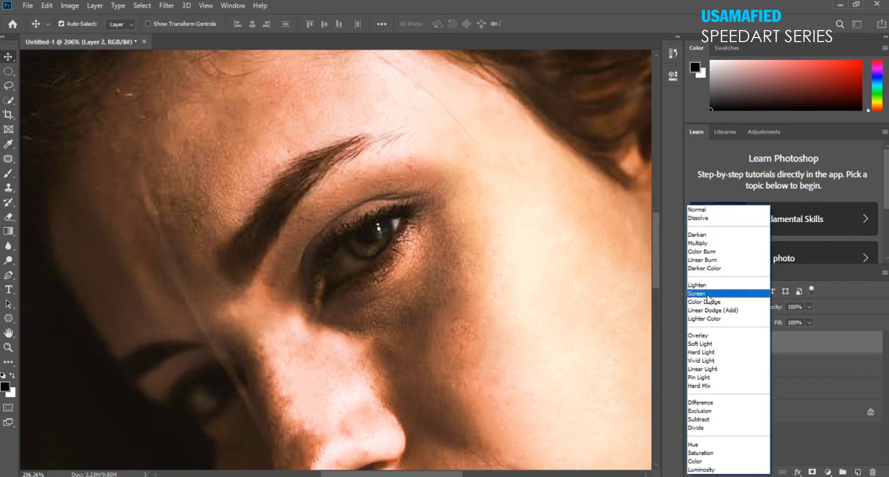
pyautogui.click(704, 335)
pyautogui.press('4')
pyautogui.press('3')
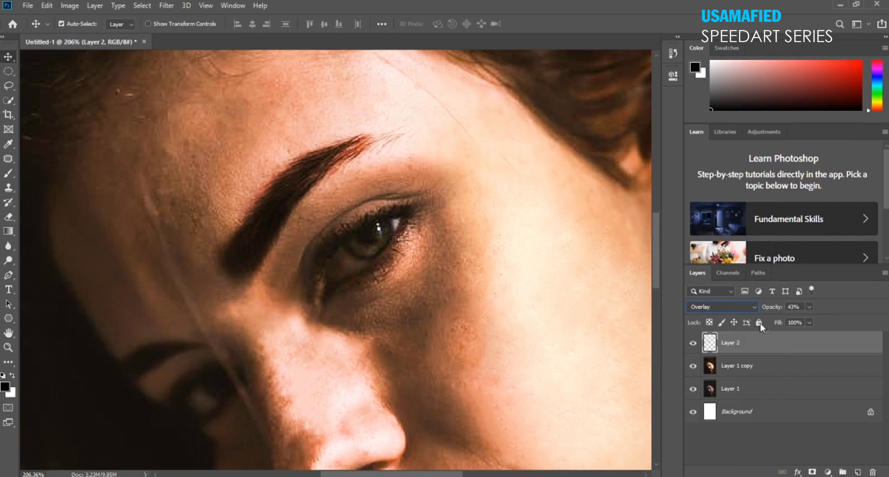
# Erase parts of the eyebrow stroke, check it at different zooms, then hide that layer.
pyautogui.press('e')
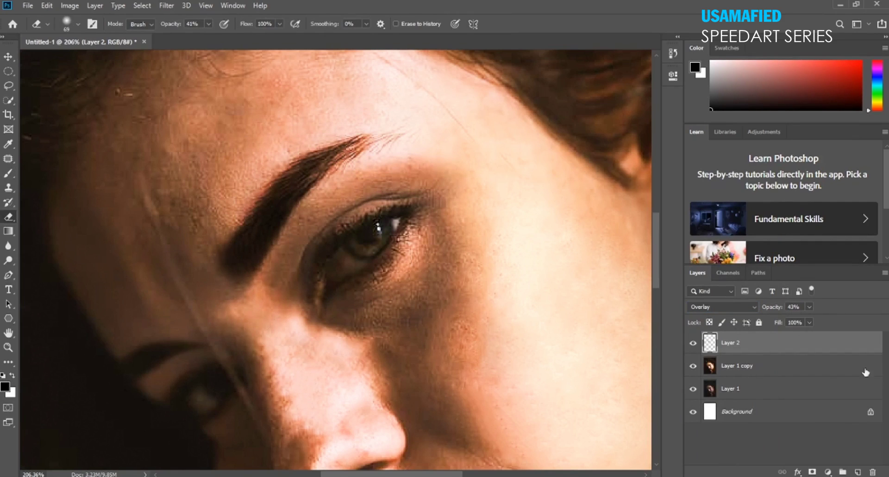
pyautogui.press('z')
pyautogui.hotkey('ctrl', '0')
pyautogui.hotkey('ctrl', '1')
pyautogui.press('v')
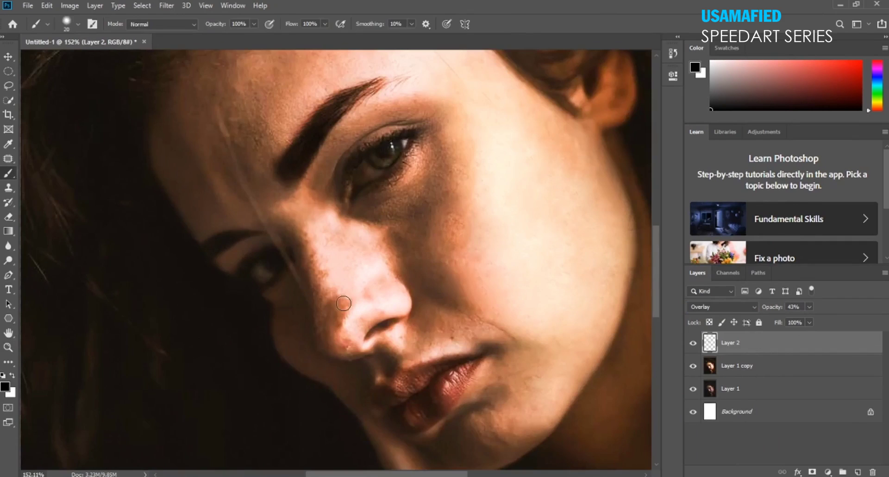
pyautogui.hotkey('ctrl', '-')
pyautogui.hotkey('ctrl', '-')
pyautogui.click(693, 343)
# Delete the eyebrow layer and patch a blemish beside the nose.
pyautogui.press('Delete')
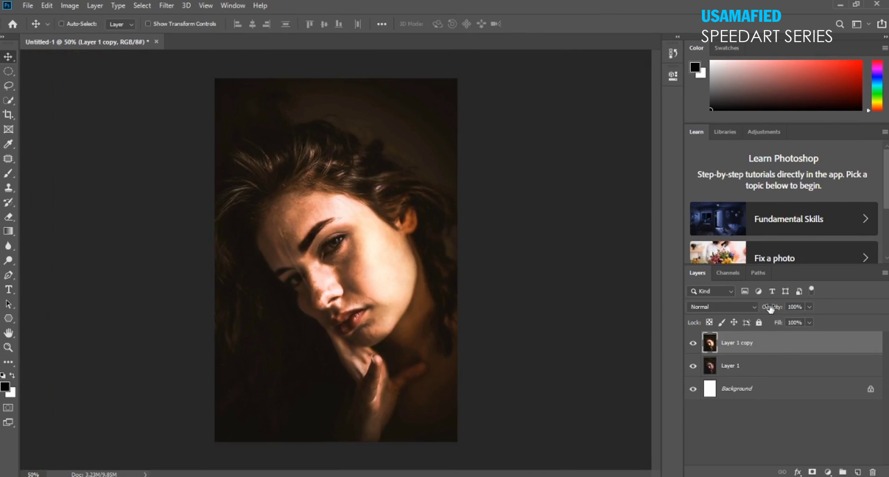
pyautogui.press('j')
pyautogui.scroll(5, 287, 296)
pyautogui.moveTo(277, 279)
pyautogui.mouseDown()
pyautogui.moveTo(280, 311)
pyautogui.moveTo(283, 278)
pyautogui.moveTo(292, 290)
pyautogui.moveTo(259, 206)
pyautogui.mouseUp()
# Spot-heal blemishes at the nose tip, brow and temple.
pyautogui.hotkey('shift', 'j')
pyautogui.click(290, 319)
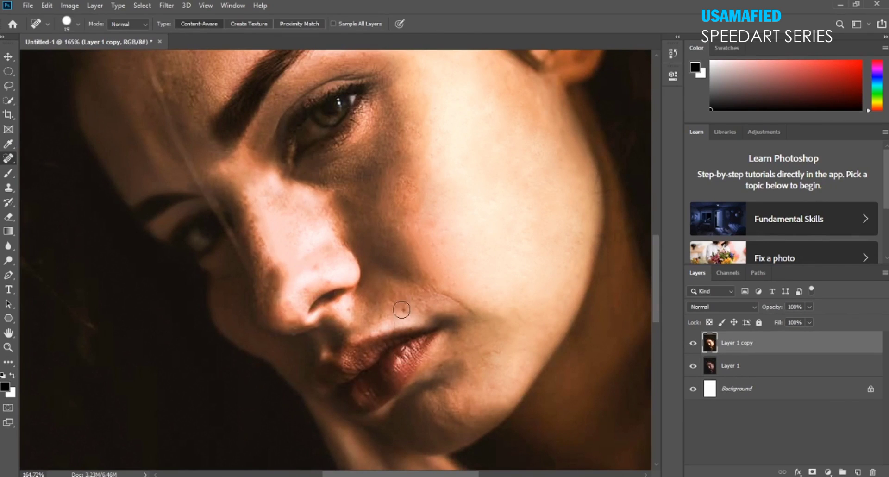
pyautogui.scroll(3, 280, 167)
pyautogui.hscroll(-2, 280, 166)
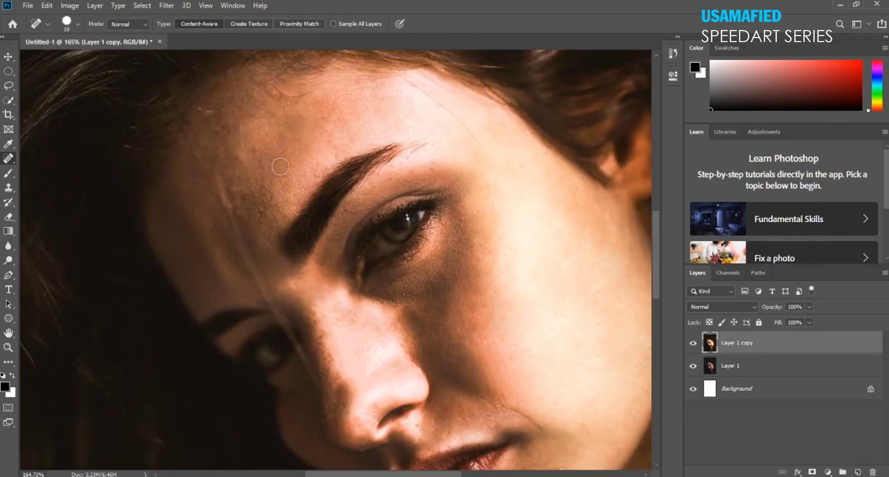
pyautogui.moveTo(320, 122); pyautogui.dragTo(379, 90)
pyautogui.moveTo(264, 216); pyautogui.dragTo(250, 179)
# Duplicate the retouched layer as Layer 1 copy 2 and bring up the filter list.
pyautogui.hotkey('ctrl', '0')
pyautogui.press('v')
pyautogui.hotkey('ctrl', 'j')
pyautogui.hotkey('alt', 't')
pyautogui.press('Escape')
# Soften the duplicate with Camera Raw Clarity -100, then erase it over the eyebrow and below the eye.
pyautogui.moveTo(662, 379); pyautogui.dragTo(558, 375)
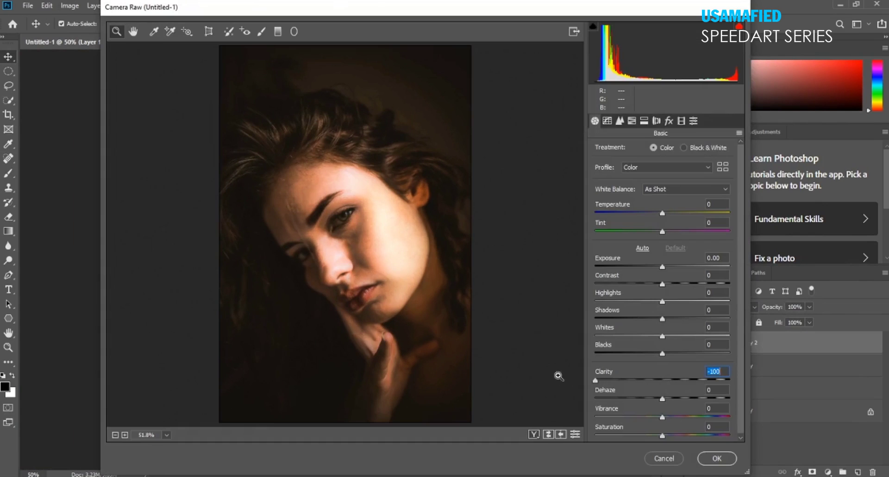
pyautogui.click(717, 458)
pyautogui.press('e')
pyautogui.scroll(5, 300, 244)
pyautogui.moveTo(367, 258); pyautogui.dragTo(337, 258)
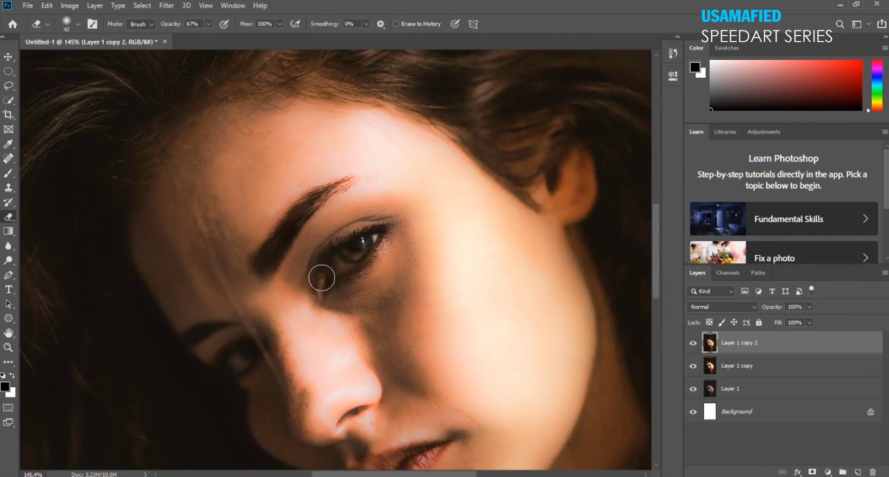
pyautogui.moveTo(292, 216); pyautogui.dragTo(345, 181)
pyautogui.moveTo(414, 259); pyautogui.dragTo(414, 305)
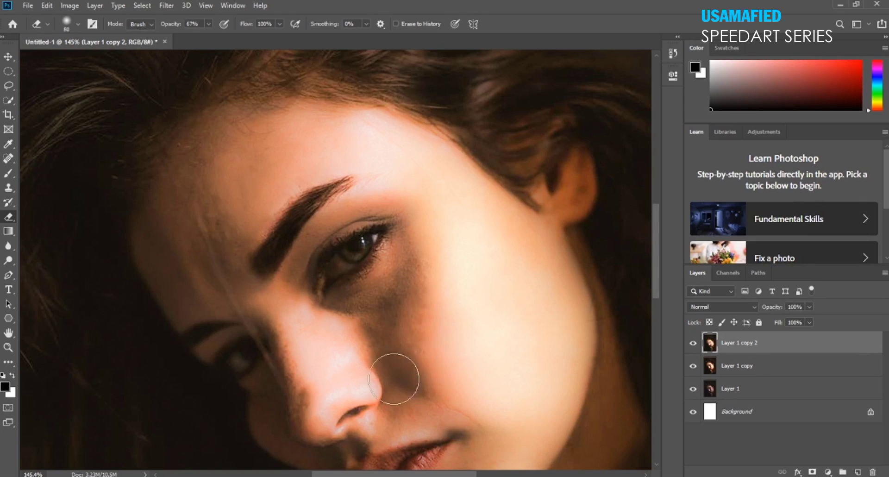
# Erase more softening and toggle the softened layer to compare before and after.
pyautogui.moveTo(258, 328); pyautogui.dragTo(316, 225)
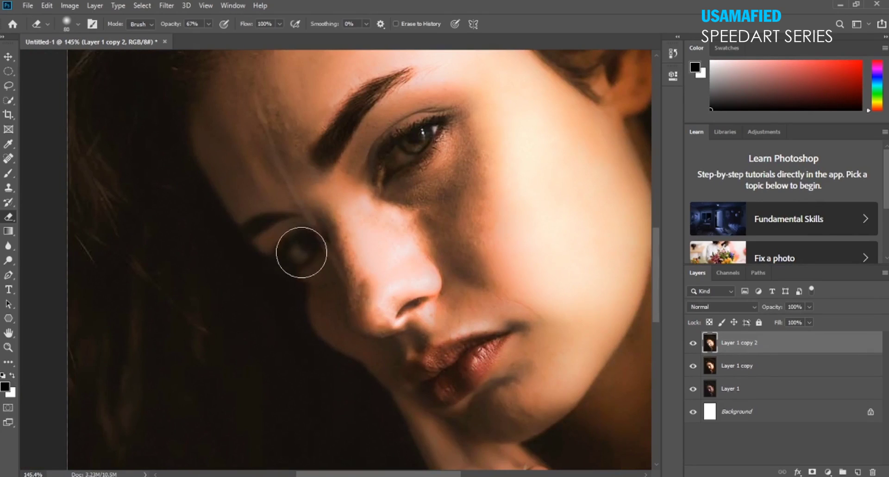
pyautogui.hotkey('ctrl', '0')
pyautogui.press('v')
pyautogui.click(693, 344)
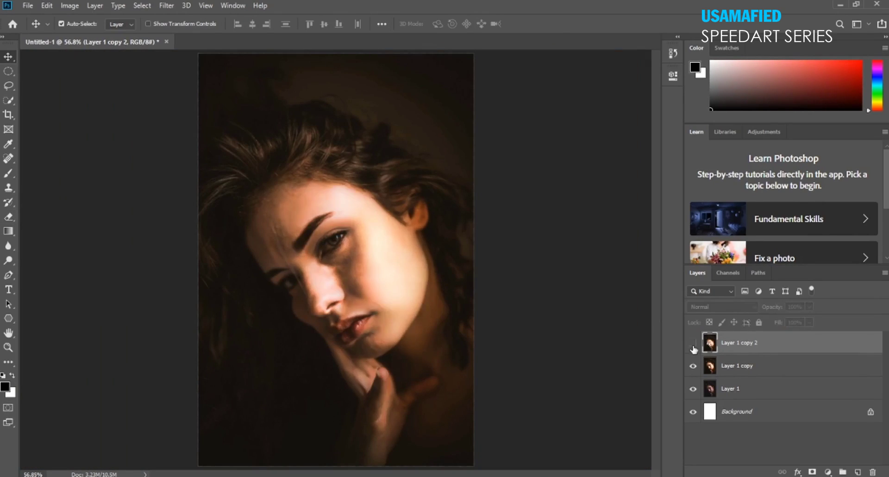
pyautogui.press('e')
pyautogui.click(693, 343)
# Erase softening across the face and neck, drop eraser strength to 35%, and compare.
pyautogui.moveTo(370, 149); pyautogui.dragTo(447, 219)
pyautogui.moveTo(400, 433); pyautogui.dragTo(440, 351)
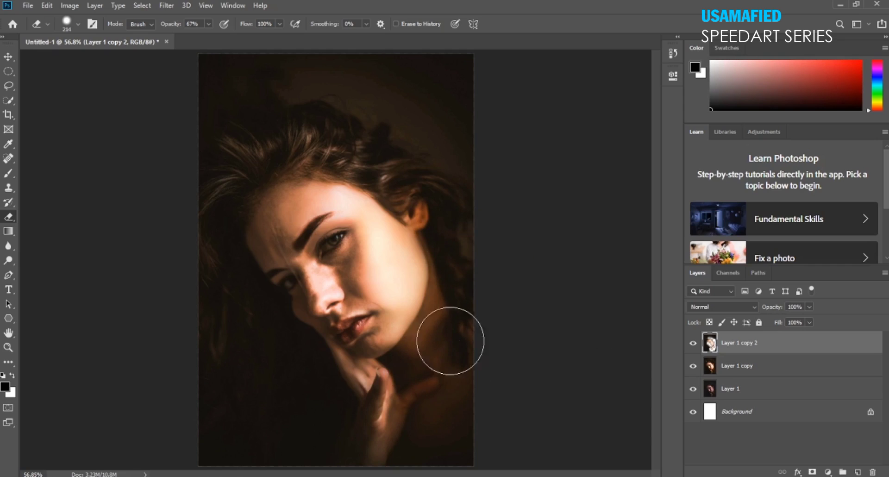
pyautogui.click(693, 343)
pyautogui.press('3')
pyautogui.press('5')
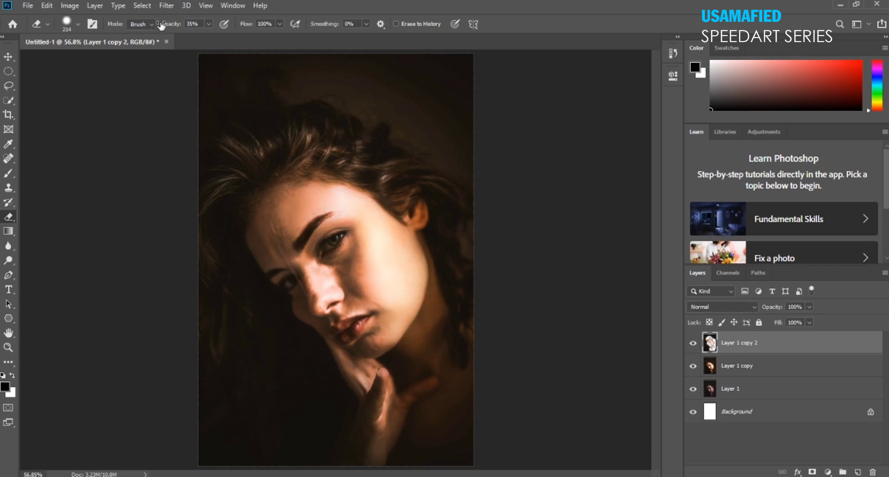
pyautogui.click(693, 342)
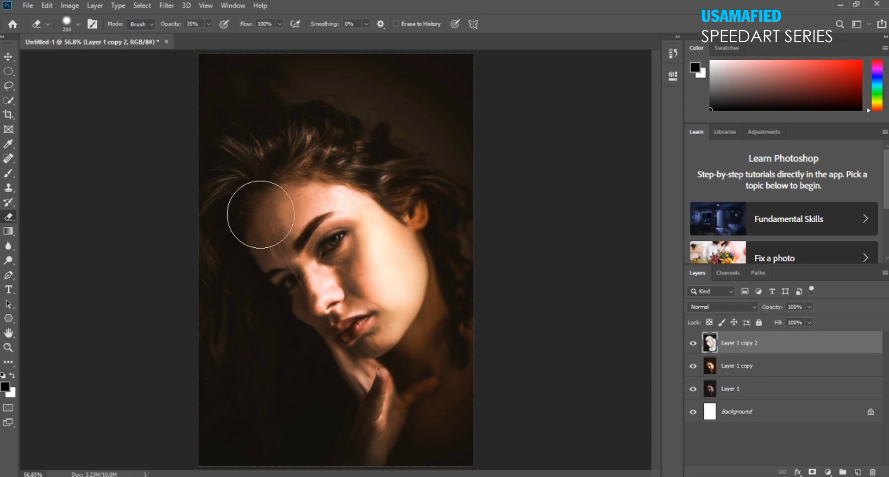
pyautogui.click(693, 342)
pyautogui.click(693, 343)
pyautogui.write('67')
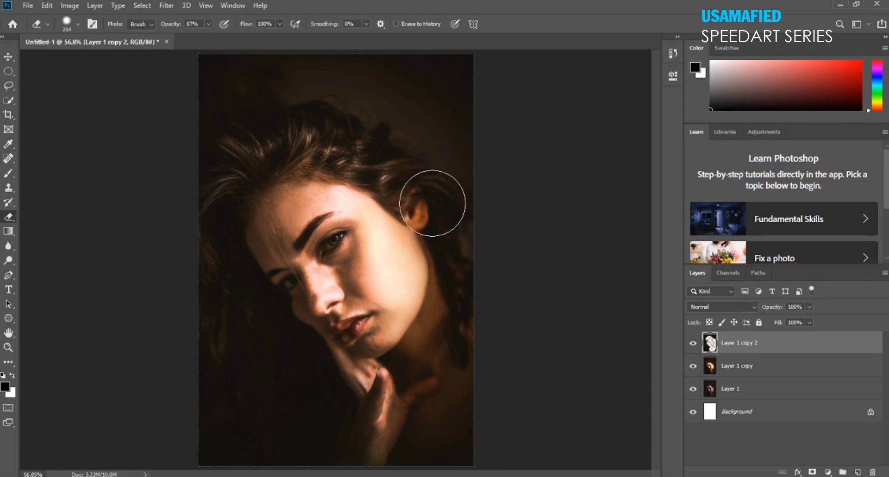
pyautogui.press('v')
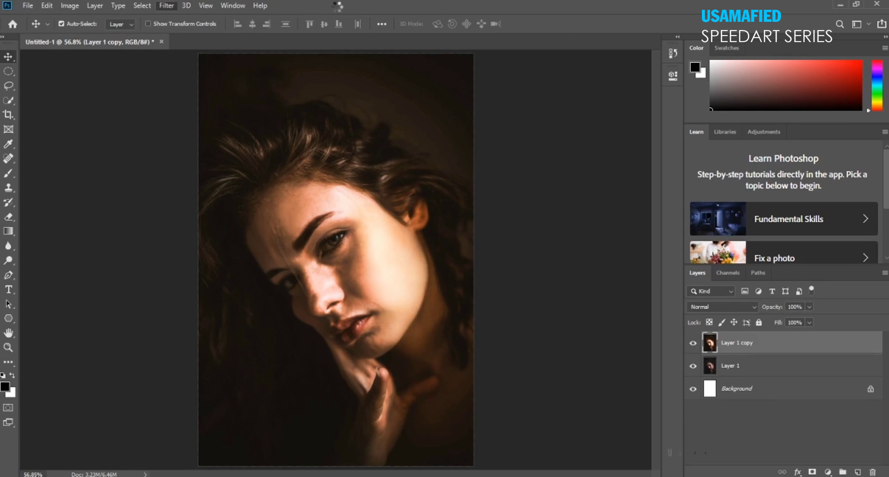
# Set Camera Raw Basic sliders: Temperature +3, Exposure +0.40, Shadows -17, Blacks -19, Dehaze +3, Saturation 0.
pyautogui.moveTo(673, 213); pyautogui.dragTo(677, 231)
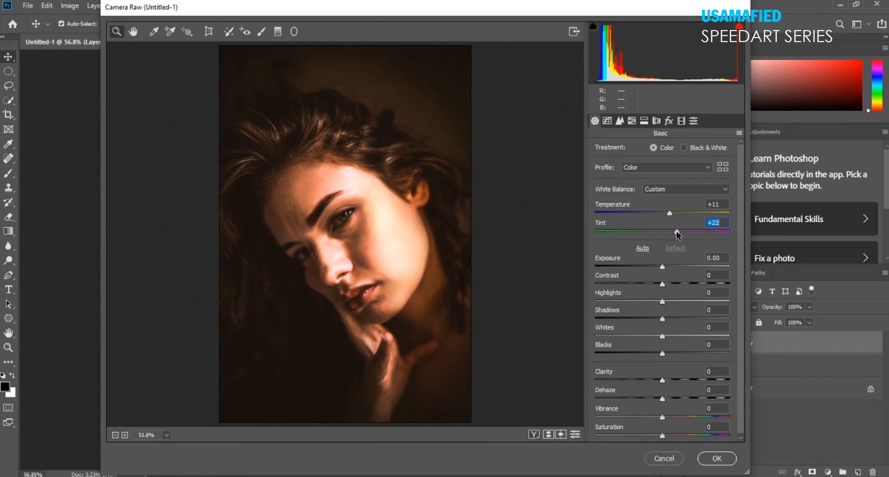
pyautogui.moveTo(673, 267); pyautogui.dragTo(668, 288)
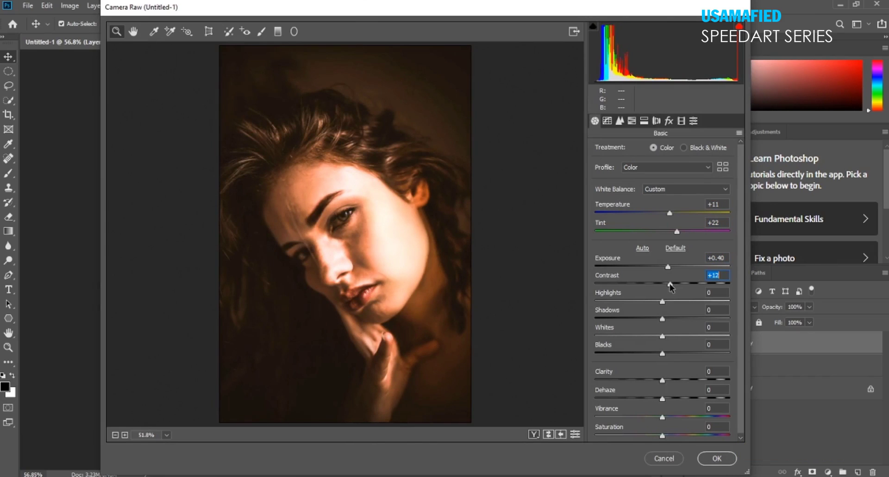
pyautogui.moveTo(660, 319); pyautogui.dragTo(659, 319)
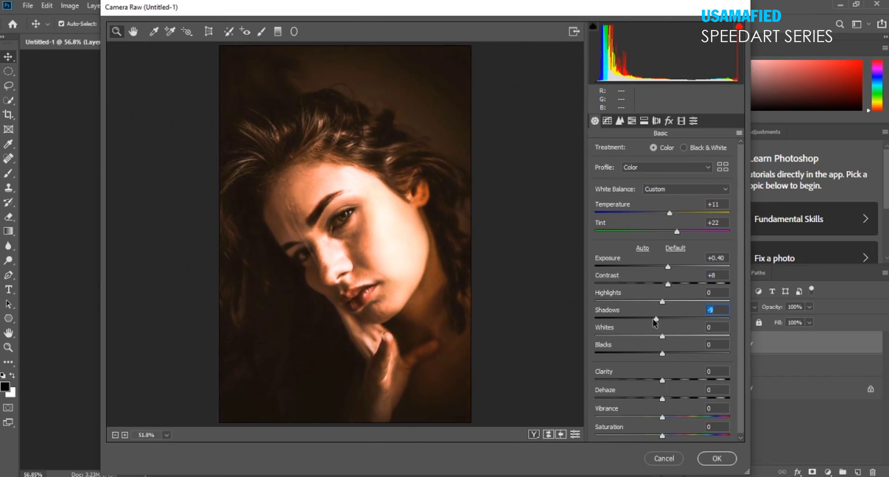
pyautogui.moveTo(663, 353)
pyautogui.mouseDown()
pyautogui.moveTo(648, 356)
pyautogui.moveTo(651, 319)
pyautogui.mouseUp()
pyautogui.moveTo(662, 397); pyautogui.dragTo(663, 398)
pyautogui.moveTo(662, 435); pyautogui.dragTo(676, 435)
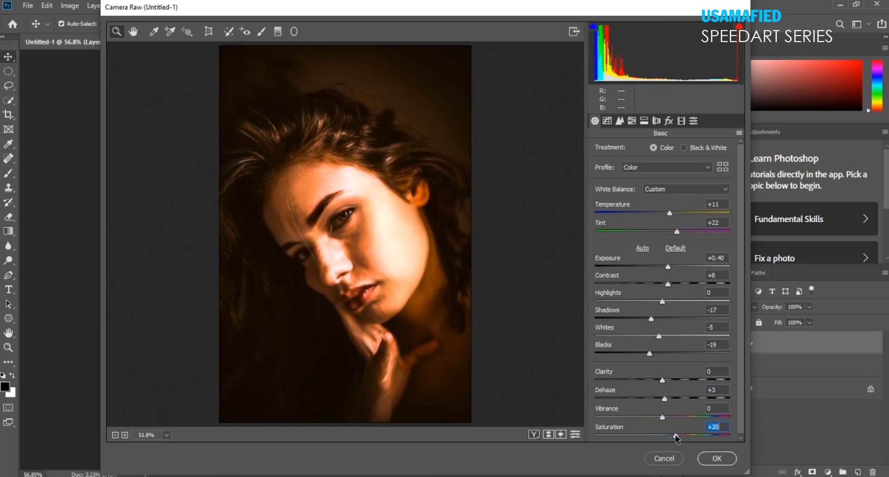
pyautogui.doubleClick(675, 425)
pyautogui.moveTo(643, 212)
pyautogui.mouseDown()
pyautogui.moveTo(671, 211)
pyautogui.moveTo(664, 216)
pyautogui.mouseUp()
# In Camera Raw HSL, reduce Yellows saturation and try an Oranges luminance change, then undo it.
pyautogui.click(631, 121)
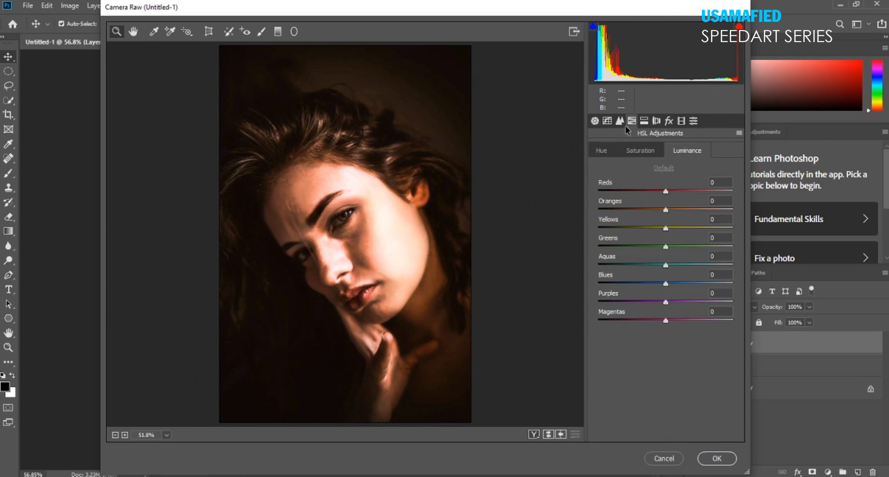
pyautogui.click(638, 150)
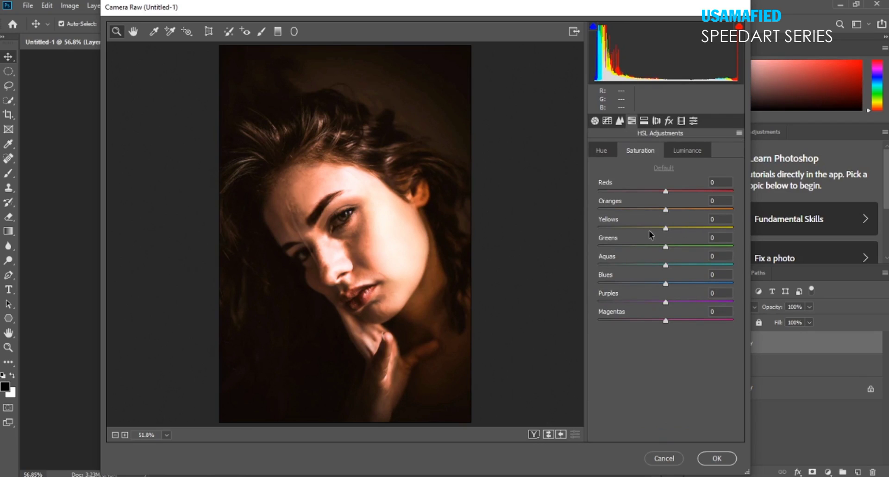
pyautogui.moveTo(648, 230); pyautogui.dragTo(654, 231)
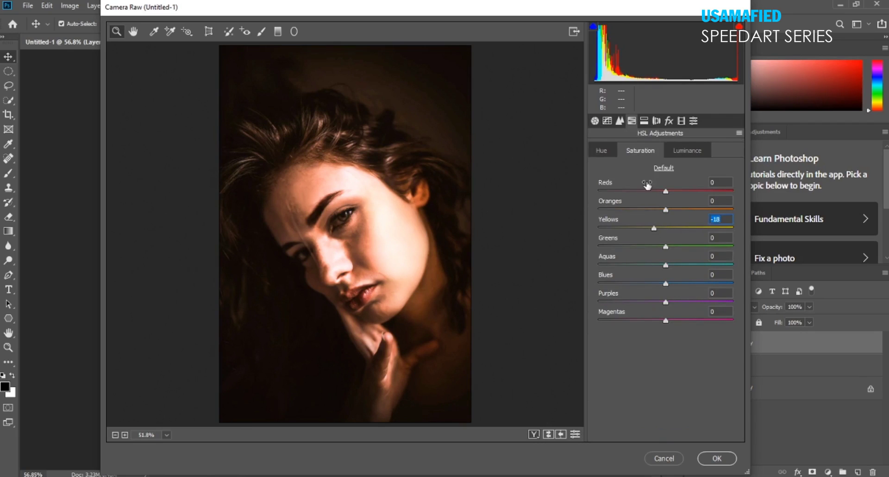
pyautogui.click(686, 150)
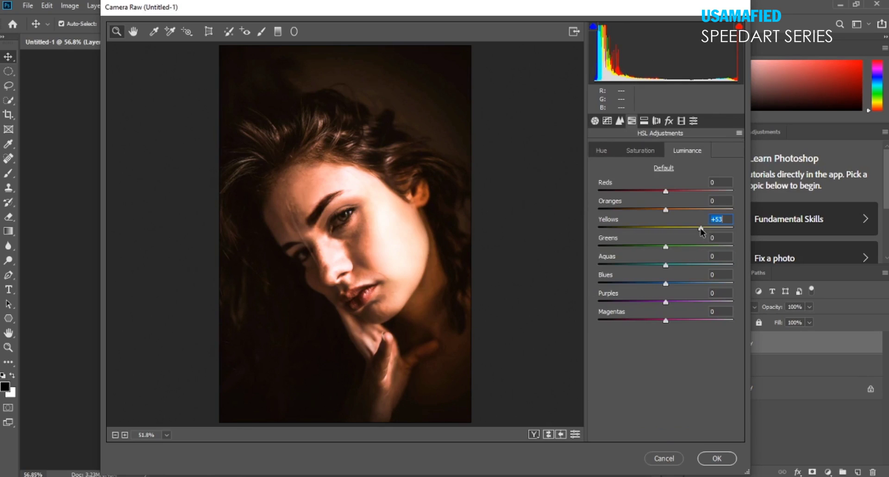
pyautogui.click(689, 208)
pyautogui.moveTo(685, 212); pyautogui.dragTo(669, 212)
pyautogui.click(691, 209)
pyautogui.hotkey('ctrl', 'z')
# Desaturate Yellows to about -97, shift Yellows hue to -53 and Reds to -30, and apply.
pyautogui.click(642, 151)
pyautogui.moveTo(618, 228); pyautogui.dragTo(597, 229)
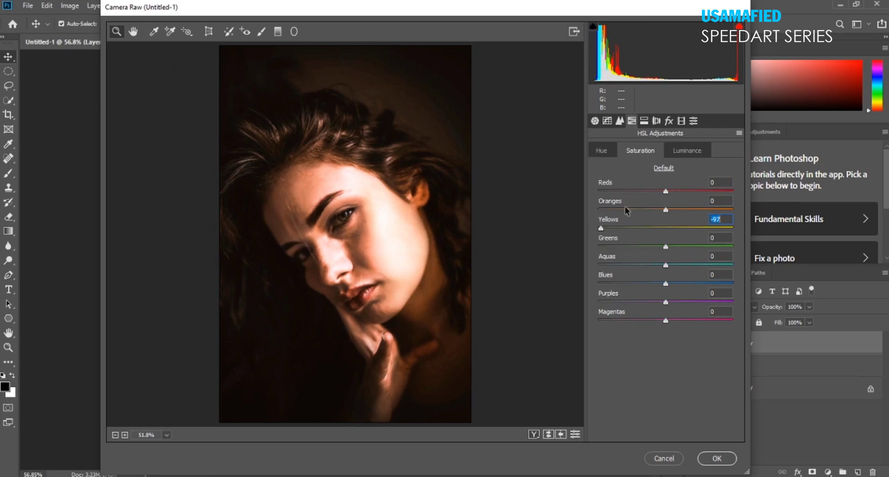
pyautogui.click(610, 149)
pyautogui.moveTo(615, 231); pyautogui.dragTo(705, 232)
pyautogui.moveTo(645, 237); pyautogui.dragTo(633, 239)
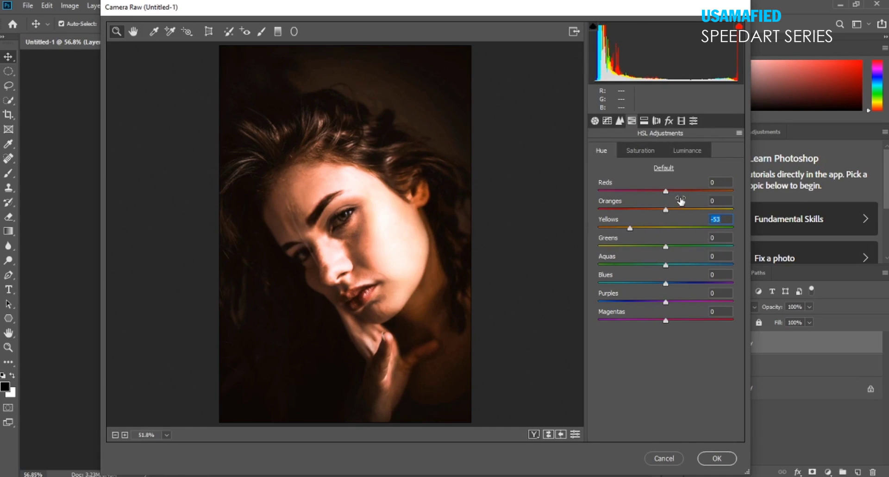
pyautogui.click(687, 192)
pyautogui.moveTo(646, 192); pyautogui.dragTo(629, 191)
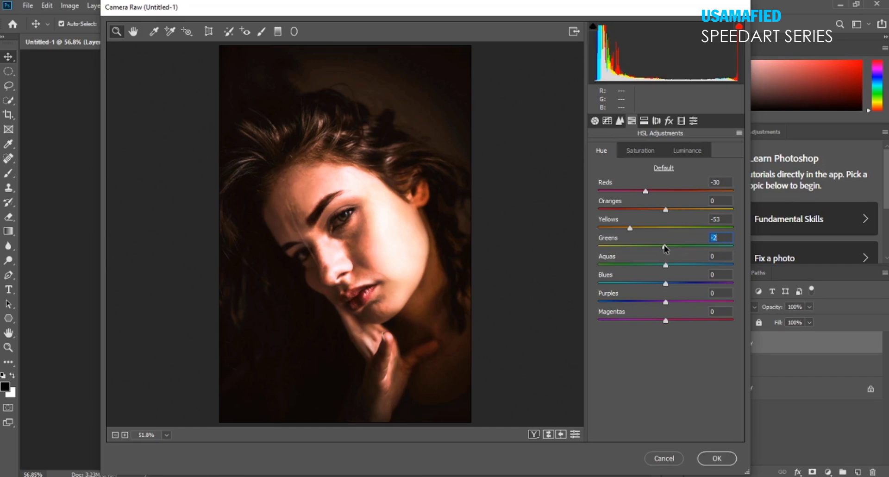
pyautogui.click(717, 458)
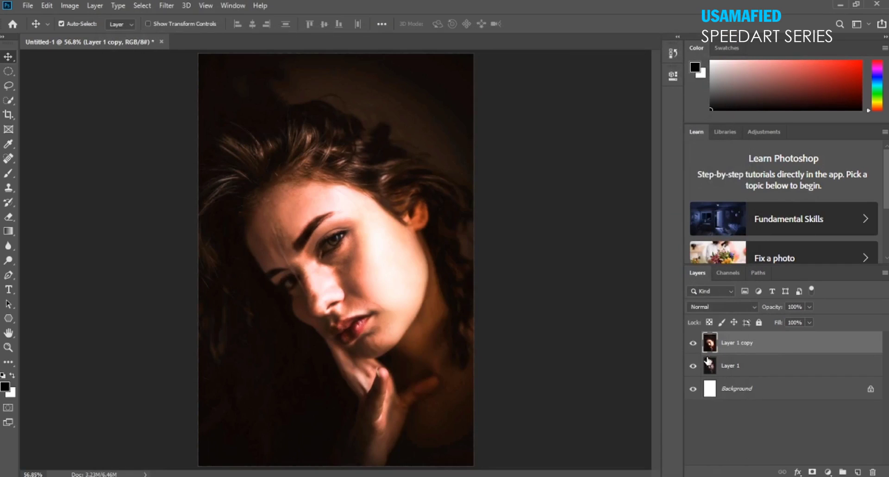
# Toggle Layer 1 copy to compare before/after the grade, then duplicate it as Layer 1 copy 2.
pyautogui.click(693, 343)
pyautogui.click(693, 343)
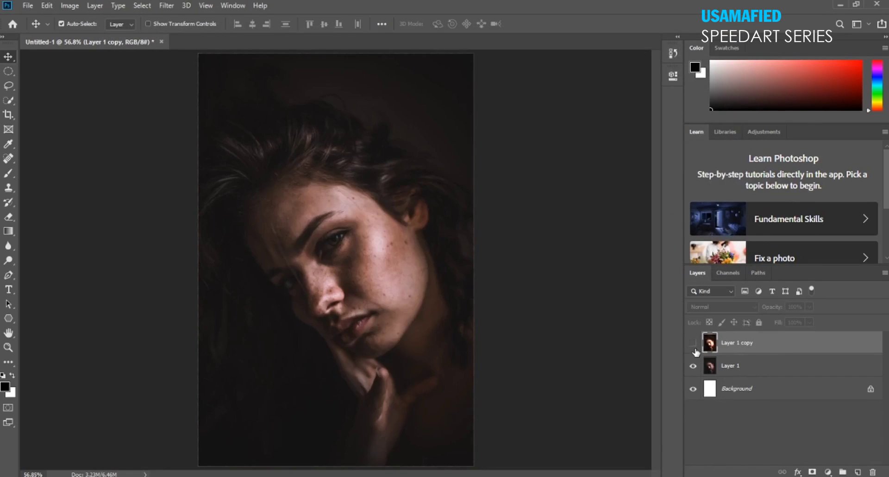
pyautogui.scroll(-2, 600, 328)
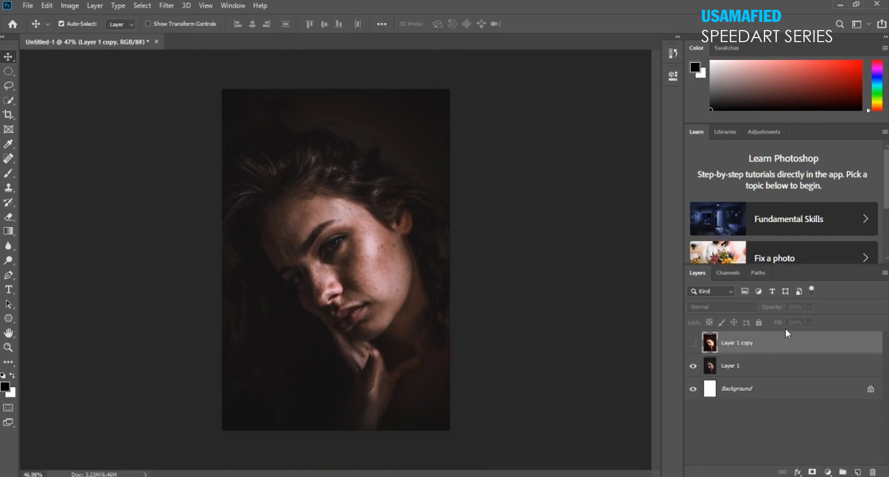
pyautogui.click(693, 343)
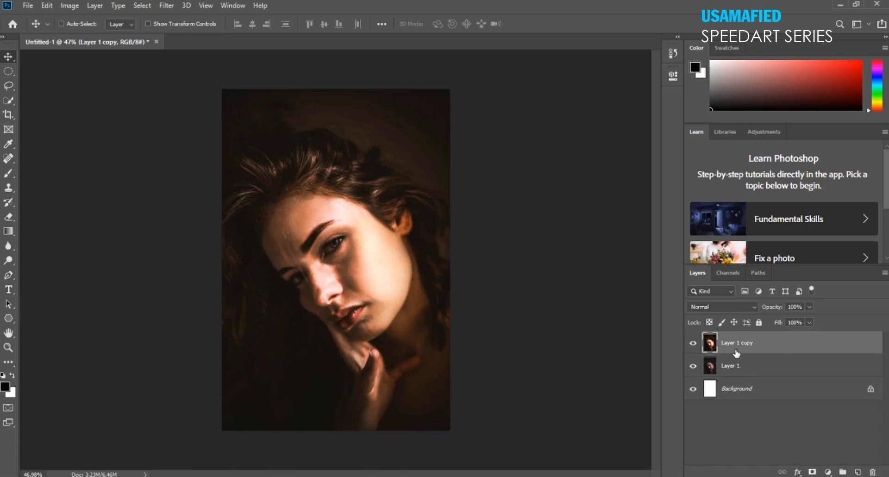
pyautogui.hotkey('ctrl', 'j')
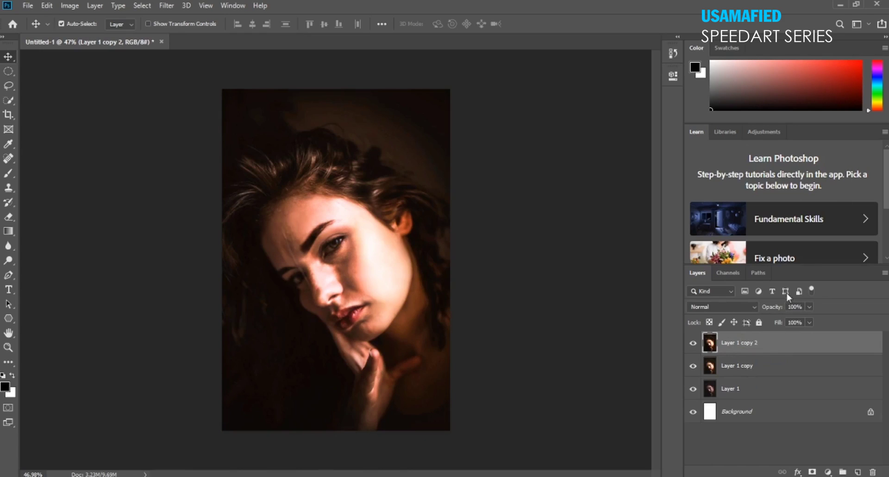
# Raise Layer 1 copy 2 to 100% opacity, erase part of the cheek, and toggle it to check.
pyautogui.moveTo(750, 311); pyautogui.dragTo(824, 303)
pyautogui.press('e')
pyautogui.moveTo(367, 258)
pyautogui.mouseDown()
pyautogui.moveTo(367, 296)
pyautogui.moveTo(344, 231)
pyautogui.mouseUp()
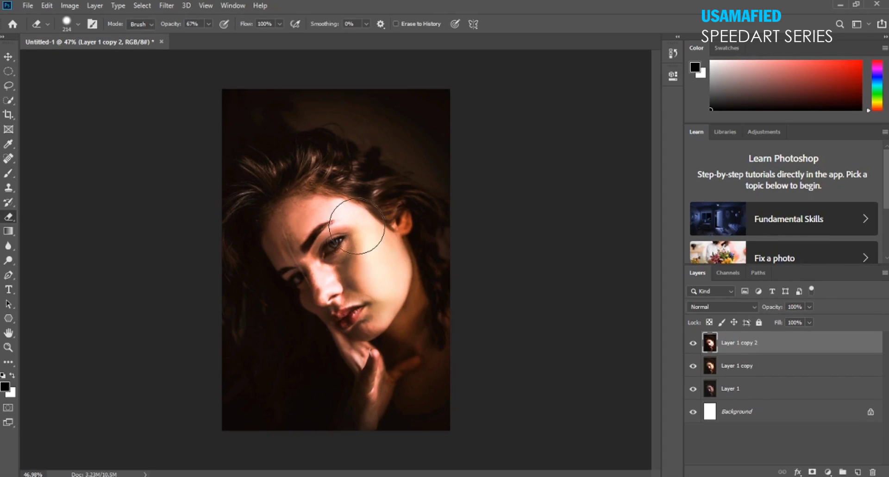
pyautogui.press('v')
pyautogui.click(693, 343)
pyautogui.click(693, 343)
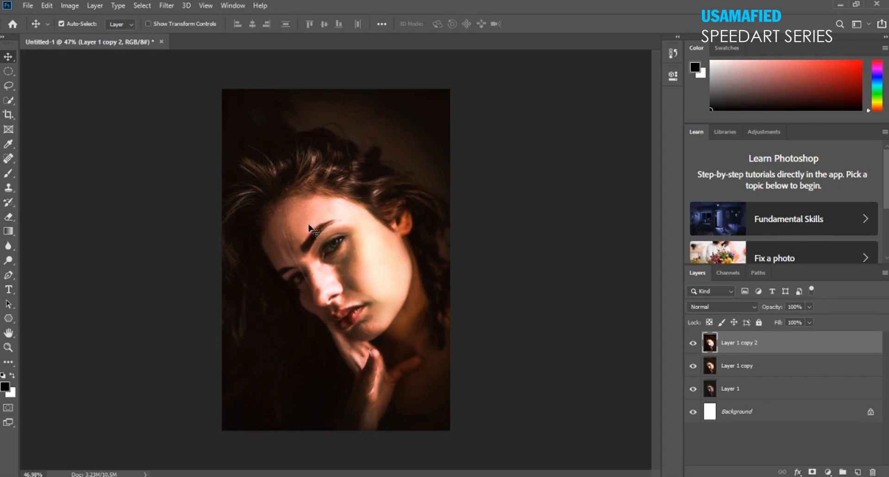
# Erase over the lower hand and shrink the eraser brush to 61 px.
pyautogui.press('e')
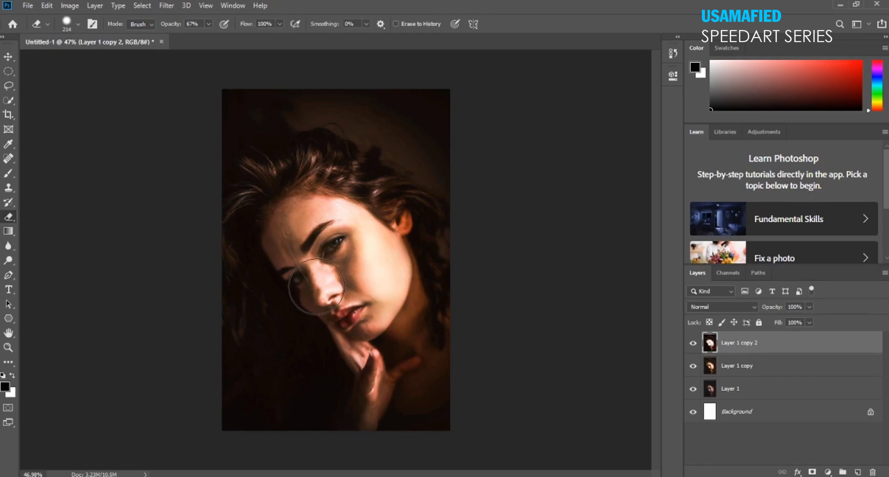
pyautogui.moveTo(371, 351); pyautogui.dragTo(362, 423)
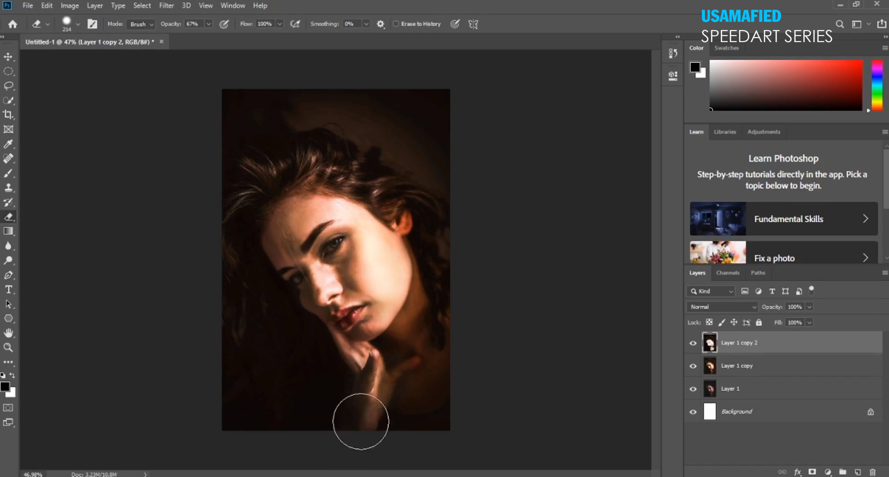
pyautogui.keyDown('alt'); pyautogui.rightClick(374, 377); pyautogui.keyUp('alt')
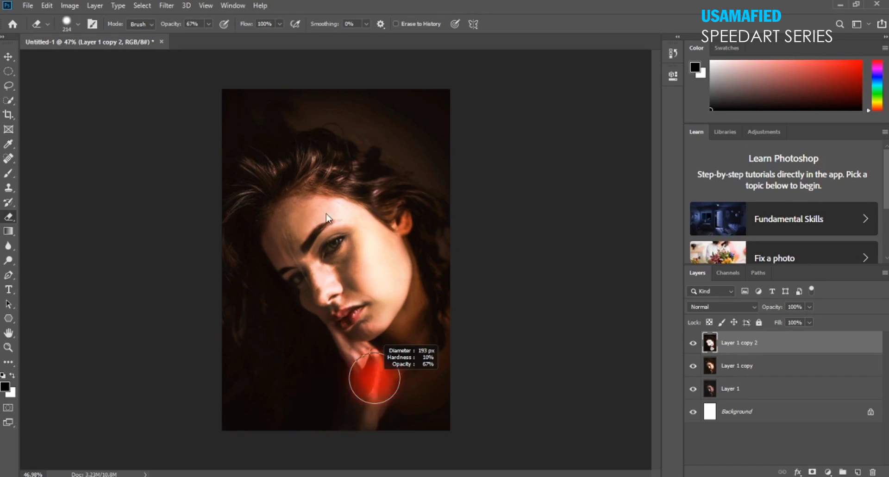
pyautogui.moveTo(374, 377); pyautogui.dragTo(347, 355)
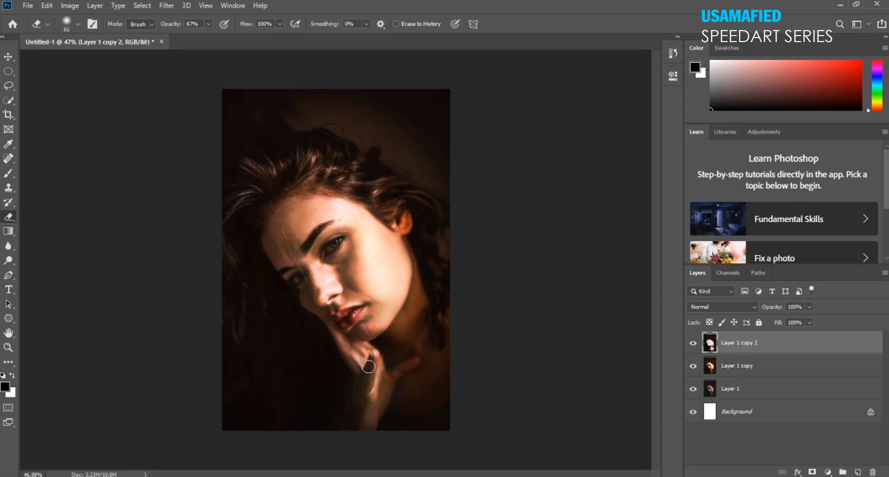
# Toggle Layer 1 copy 2's visibility repeatedly to compare the erased areas.
pyautogui.press('v')
pyautogui.click(693, 343)
pyautogui.click(693, 343)
pyautogui.click(693, 342)
pyautogui.click(693, 343)
pyautogui.click(693, 343)
pyautogui.click(693, 343)
pyautogui.press('e')
pyautogui.press('v')
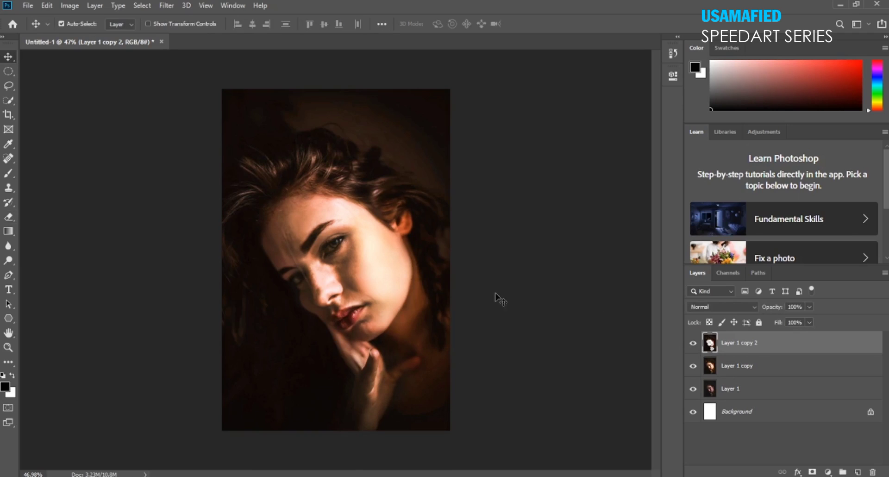
# Add a new layer filled with black and try a first erased opening, then undo it.
pyautogui.click(857, 472)
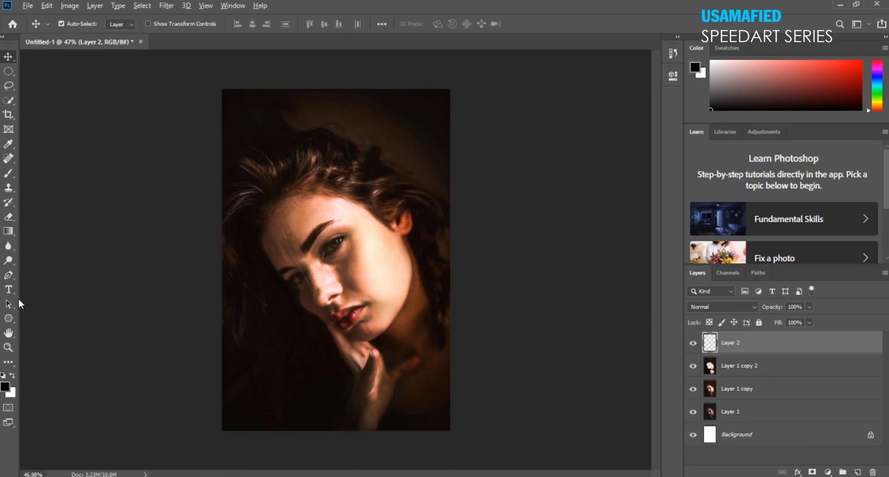
pyautogui.hotkey('alt', 'BackSpace')
pyautogui.press('e')
pyautogui.moveTo(309, 323); pyautogui.dragTo(352, 320)
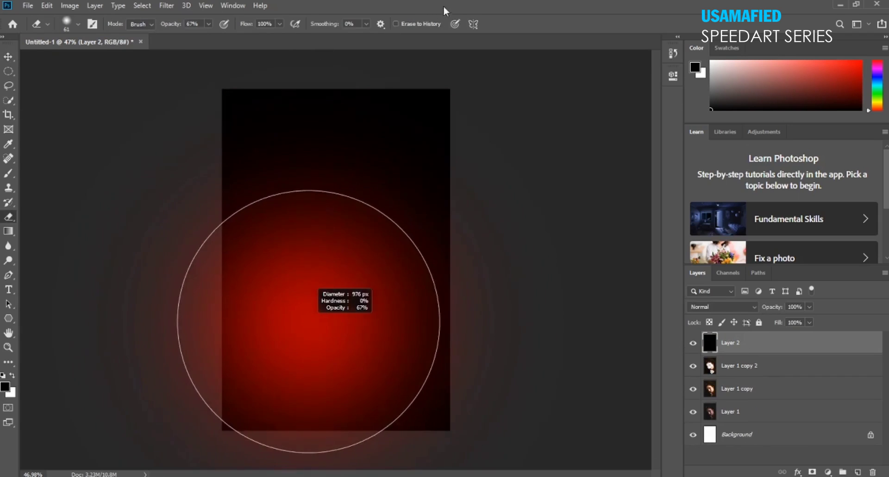
pyautogui.click(337, 248)
pyautogui.hotkey('ctrl', 'z')
# Erase a soft 908 px circle in the centre so the face shows through the vignette.
pyautogui.moveTo(325, 259); pyautogui.dragTo(311, 175)
pyautogui.moveTo(167, 27); pyautogui.dragTo(195, 27)
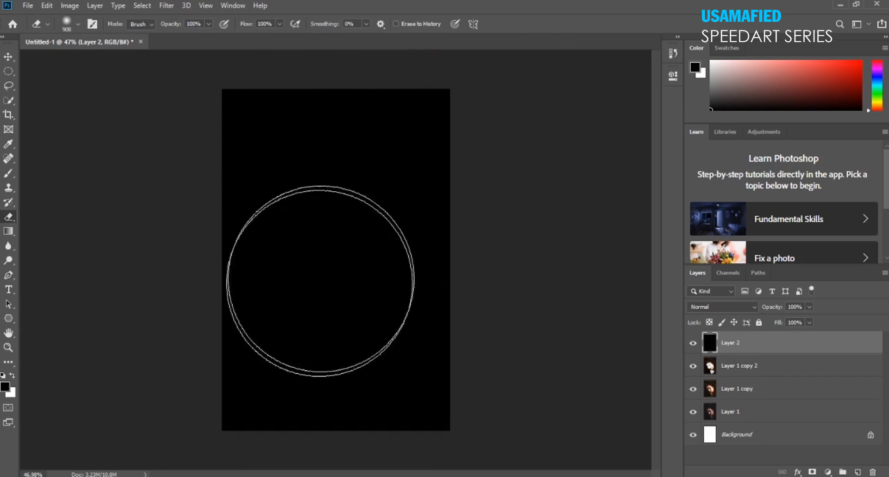
pyautogui.click(336, 264)
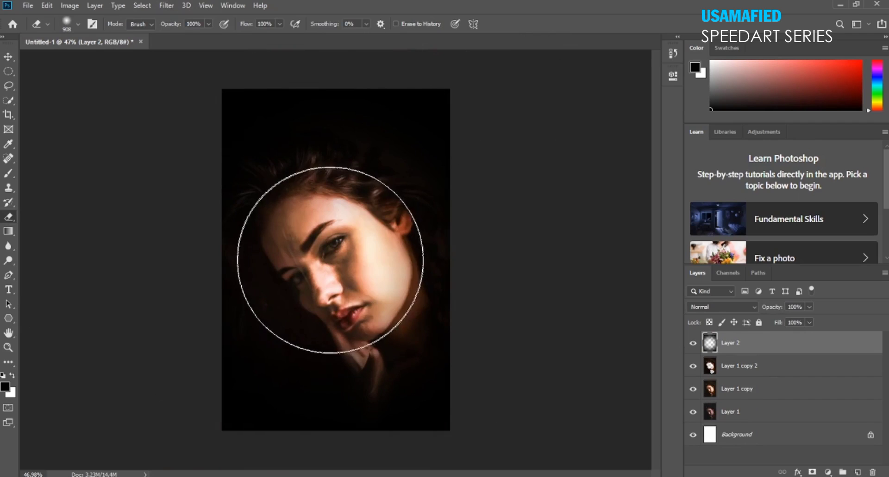
pyautogui.rightClick(335, 259)
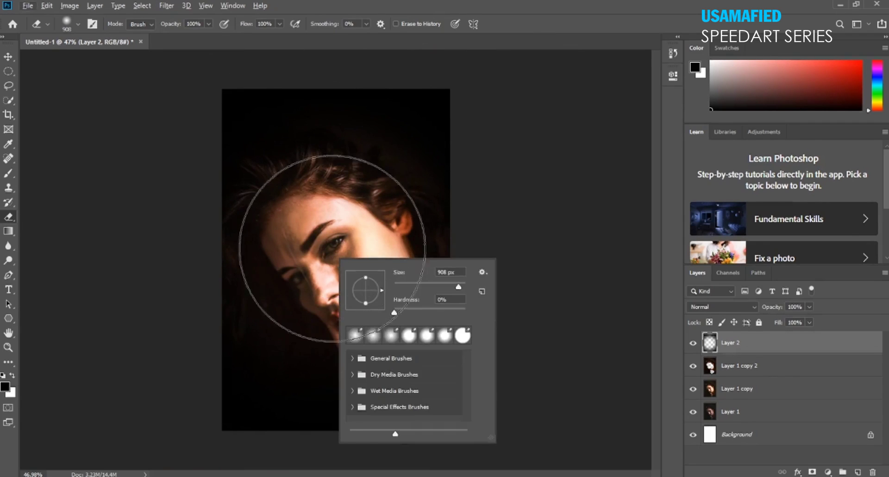
pyautogui.press('Return')
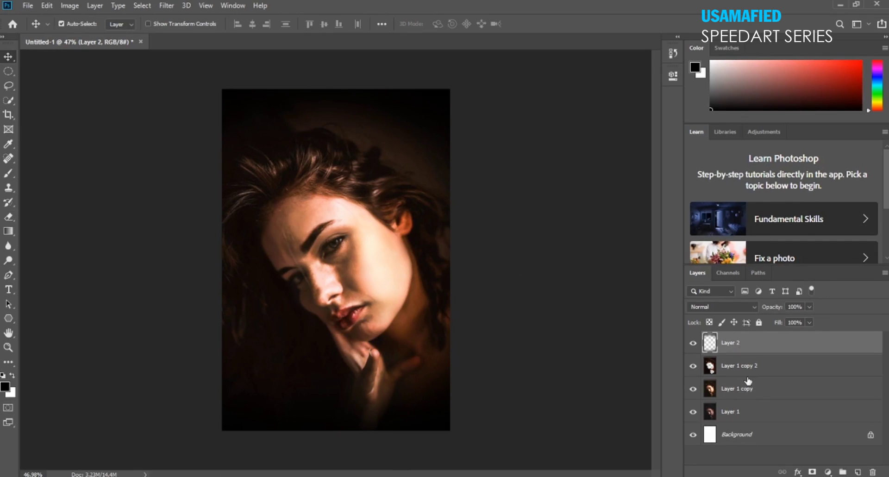
# Select all layers down to Background and stamp them into a merged Layer 2 copy.
pyautogui.keyDown('shift'); pyautogui.click(762, 435); pyautogui.keyUp('shift')
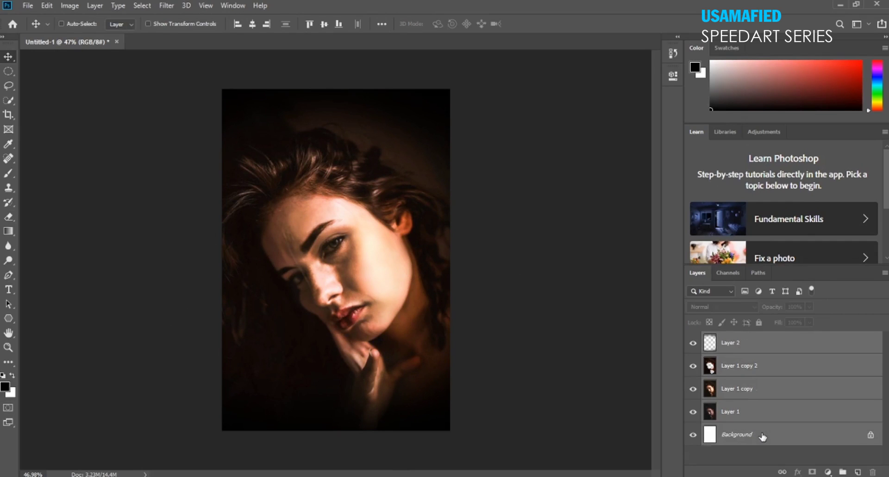
pyautogui.hotkey('ctrl', 'alt', 'shift', 'e')
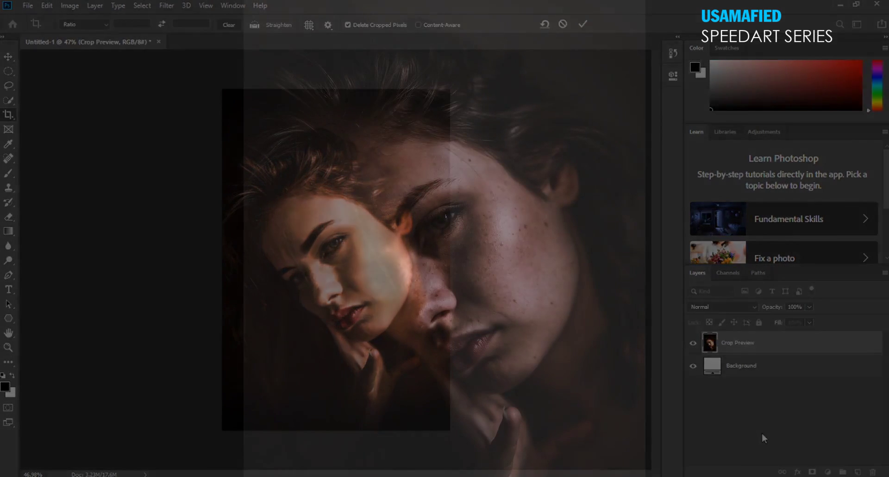